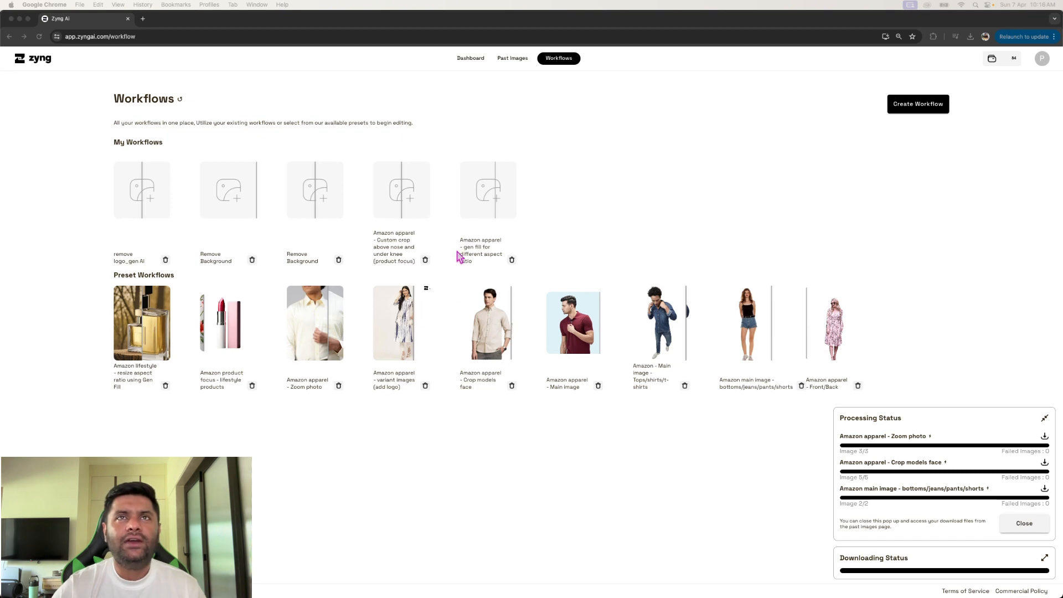
# - Look over the functions available in a blank custom workflow and close it without saving
pyautogui.click(910, 117)
pyautogui.click(908, 106)
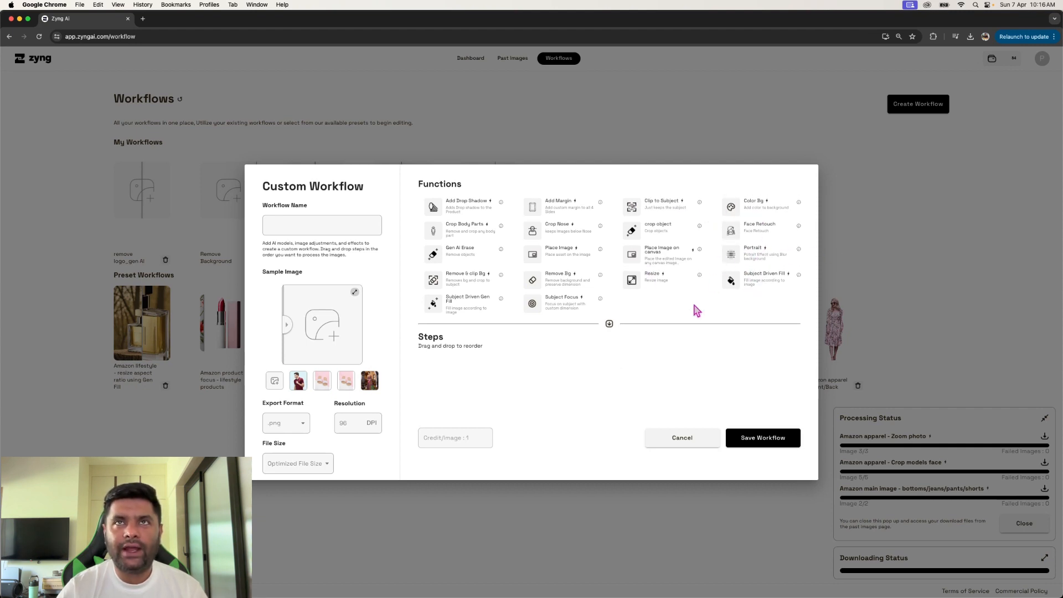
pyautogui.click(923, 301)
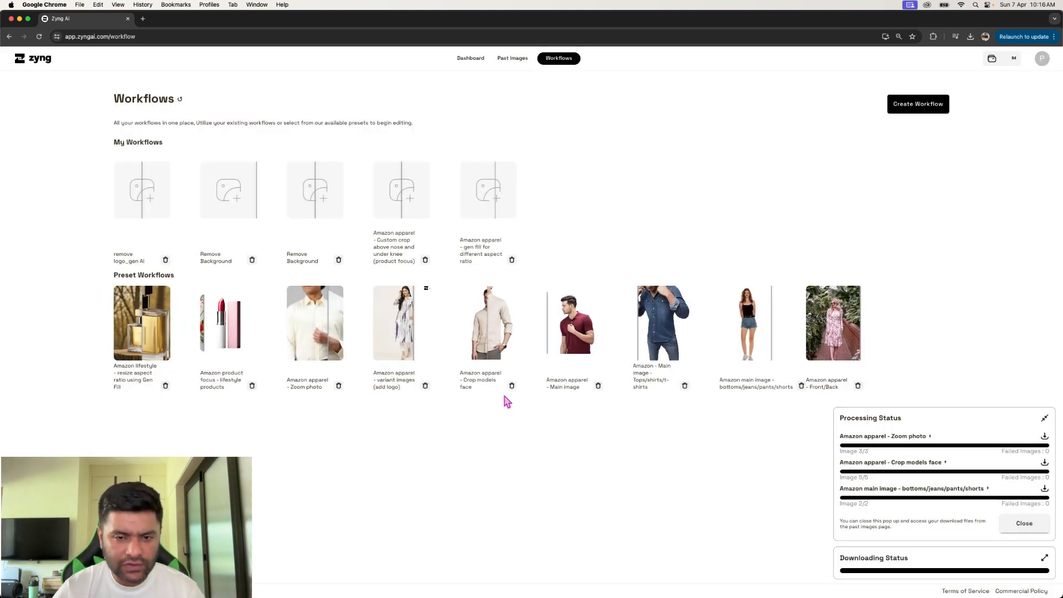
# - Review the Crop Body Parts and Color Bg settings of the preset Amazon - Main image - Tops/shirts/t-shirts workflow and save it
pyautogui.click(652, 392)
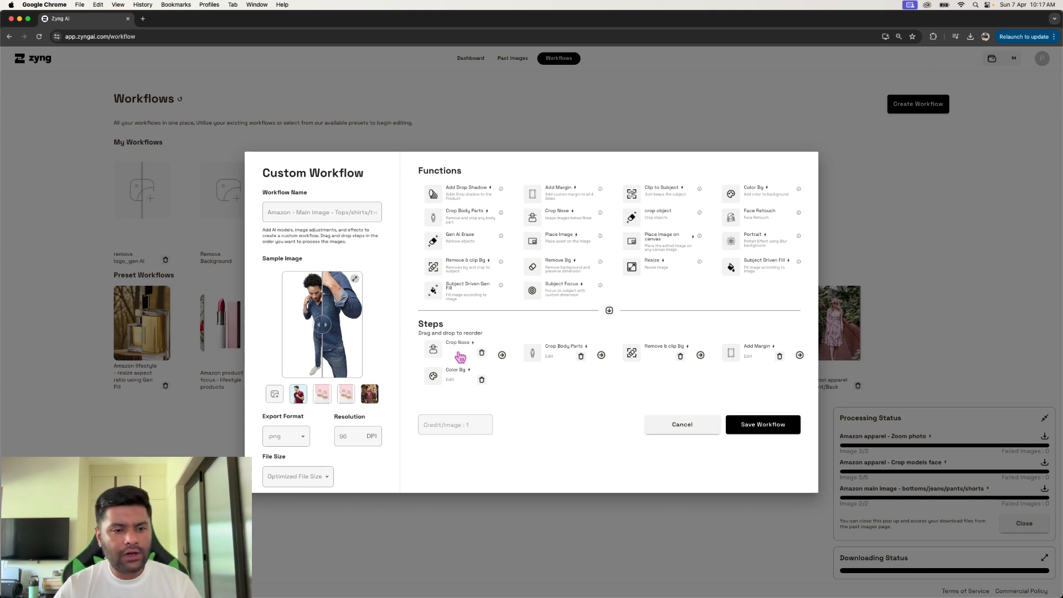
pyautogui.click(549, 354)
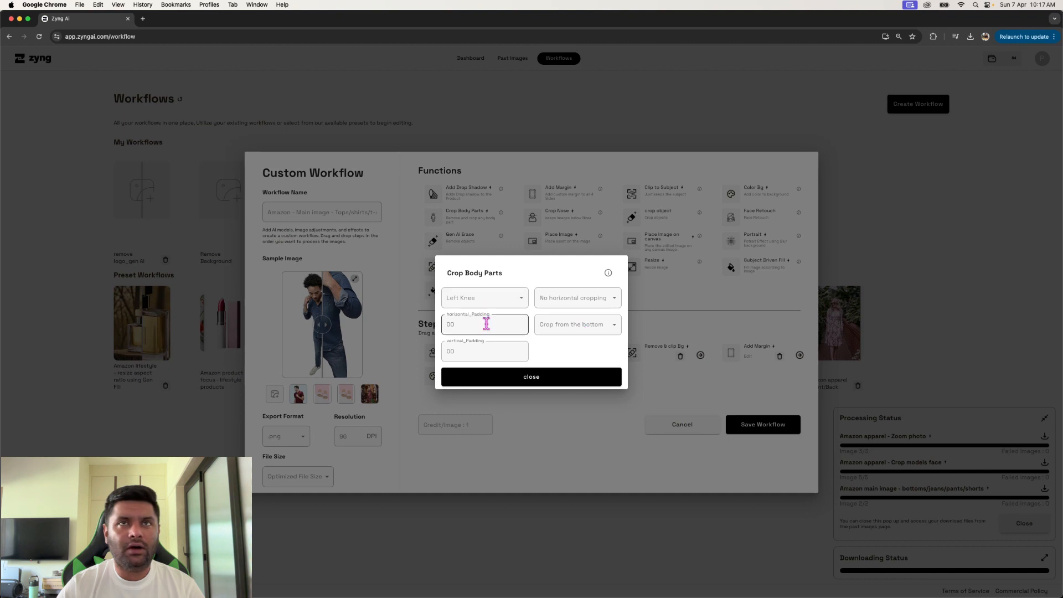
pyautogui.click(550, 415)
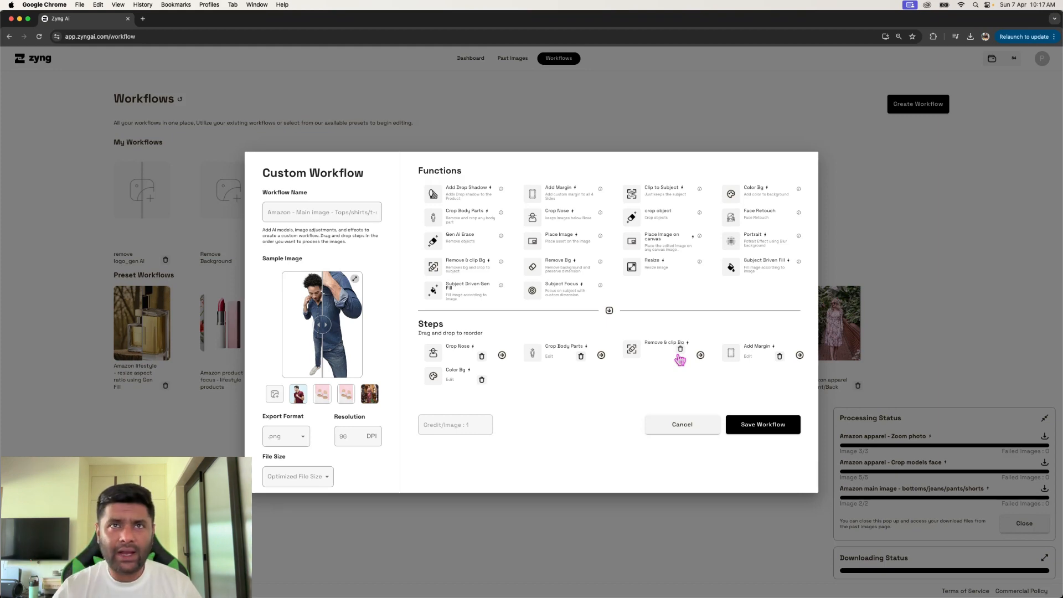
pyautogui.click(471, 375)
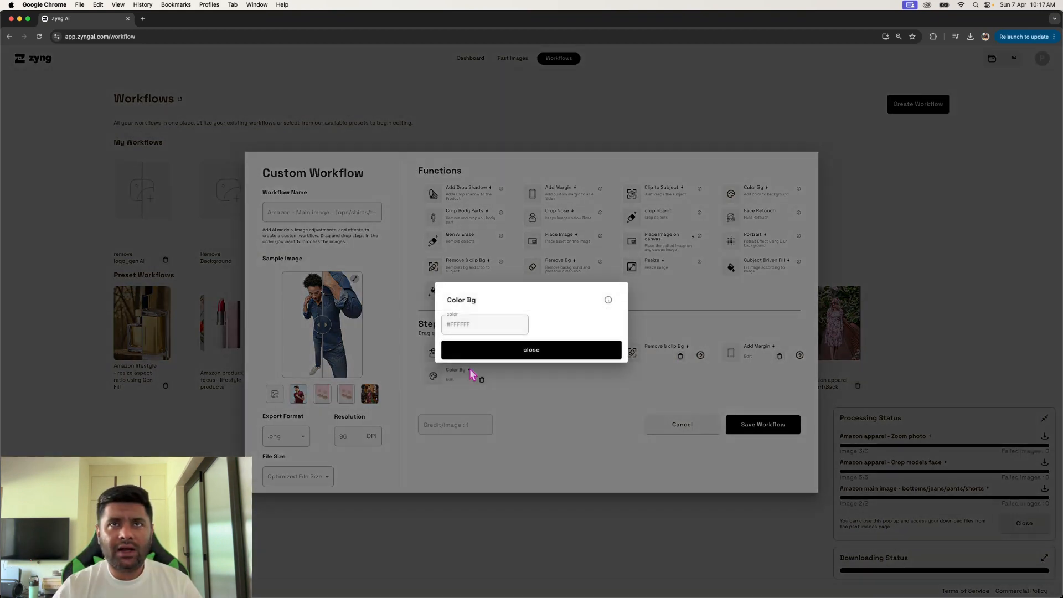
pyautogui.click(664, 377)
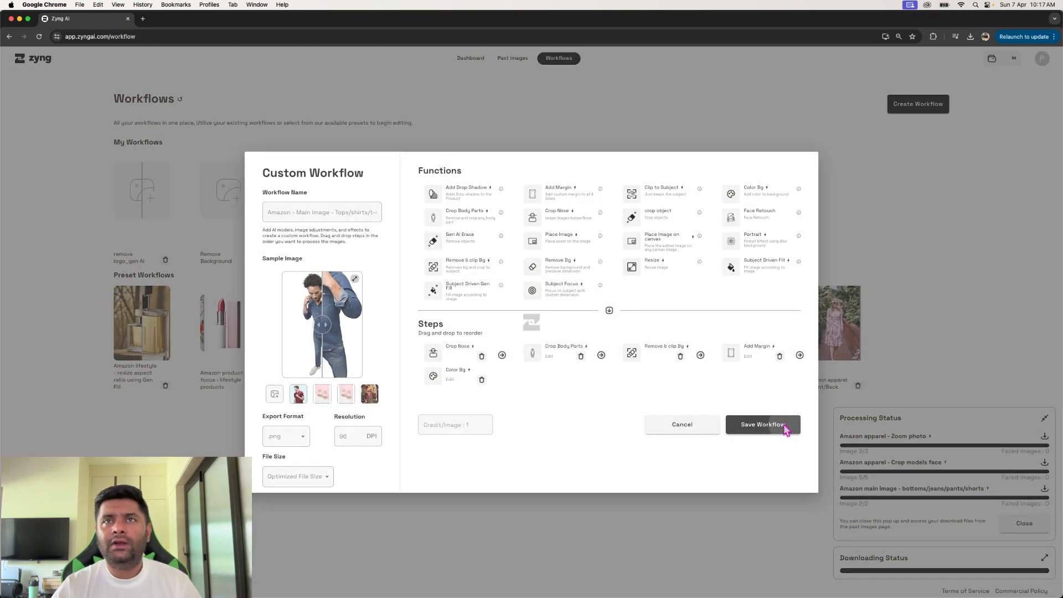
pyautogui.click(785, 430)
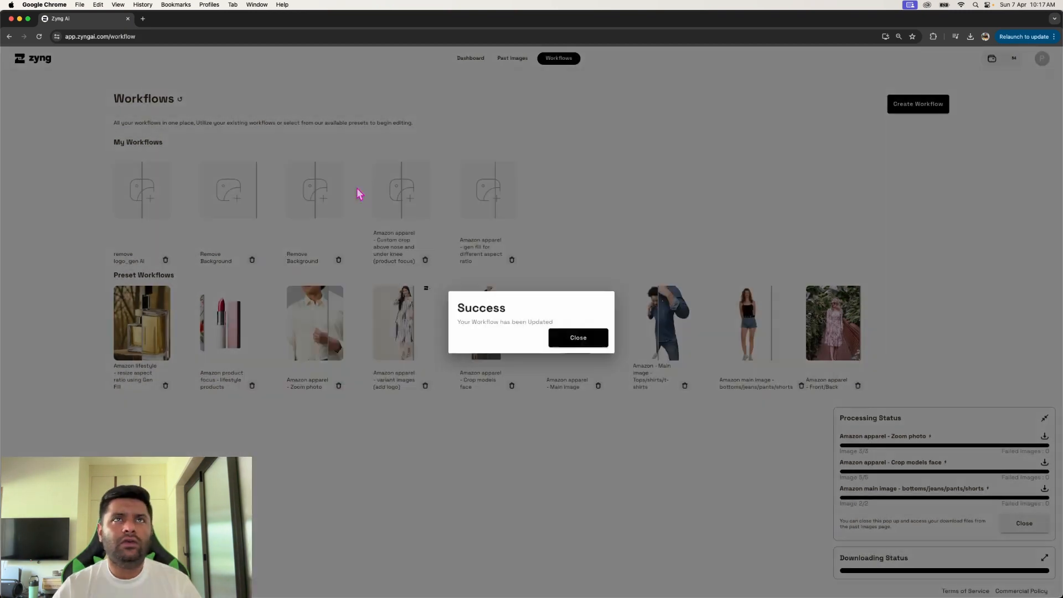
pyautogui.click(737, 216)
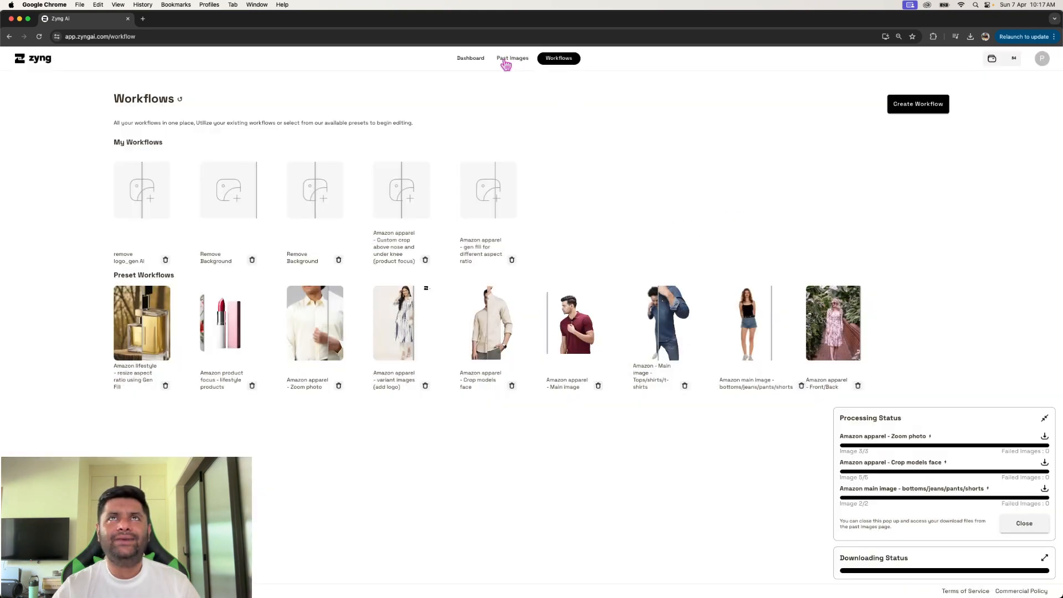
# - Start a new image edit from the dashboard with the Amazon - Main image - Tops/shirts/t-shirts workflow
pyautogui.click(473, 60)
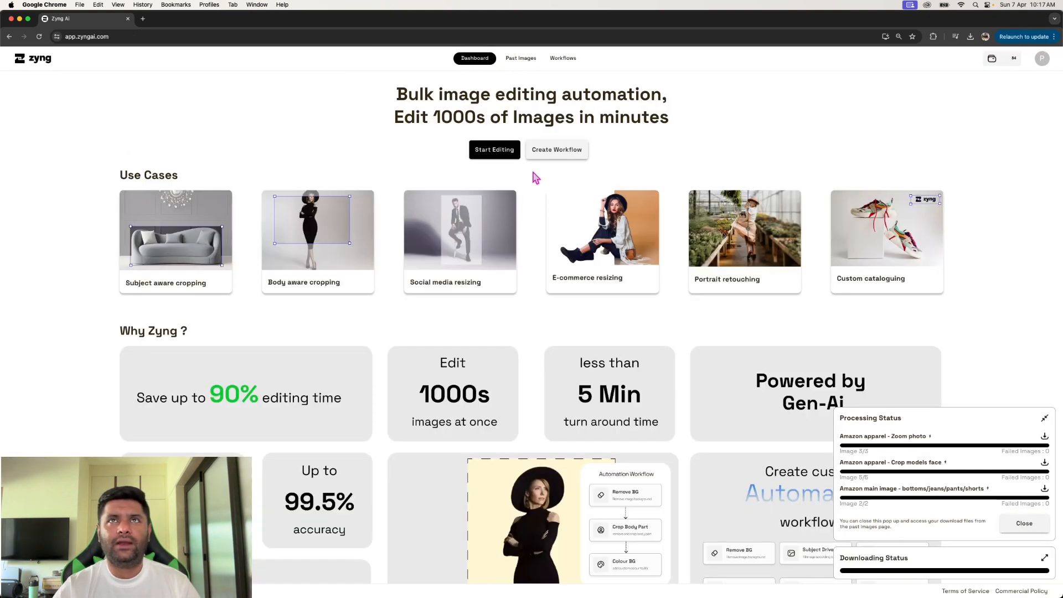
pyautogui.click(495, 150)
pyautogui.click(548, 353)
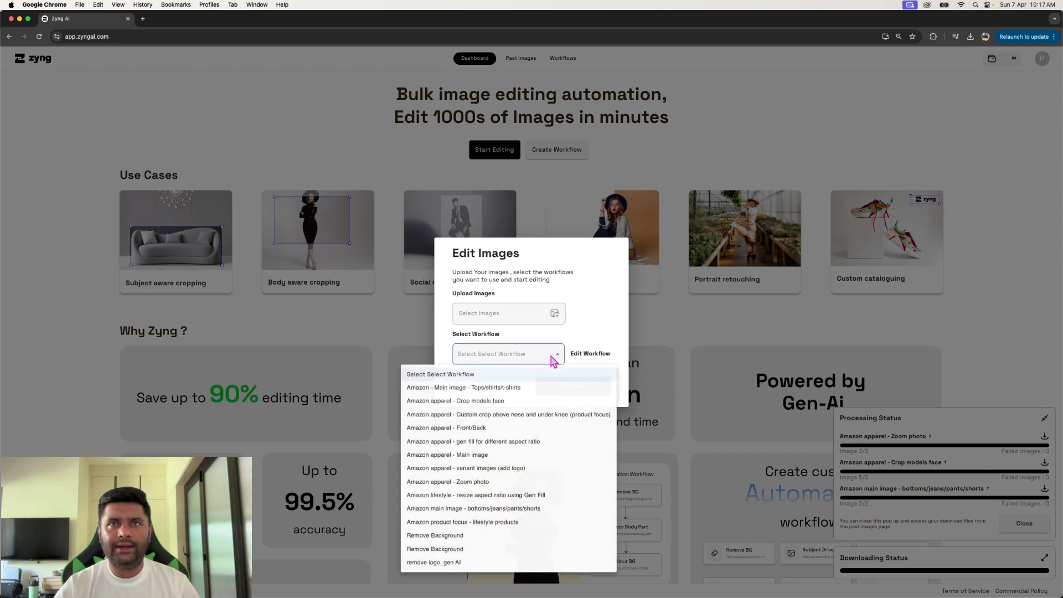
pyautogui.click(540, 388)
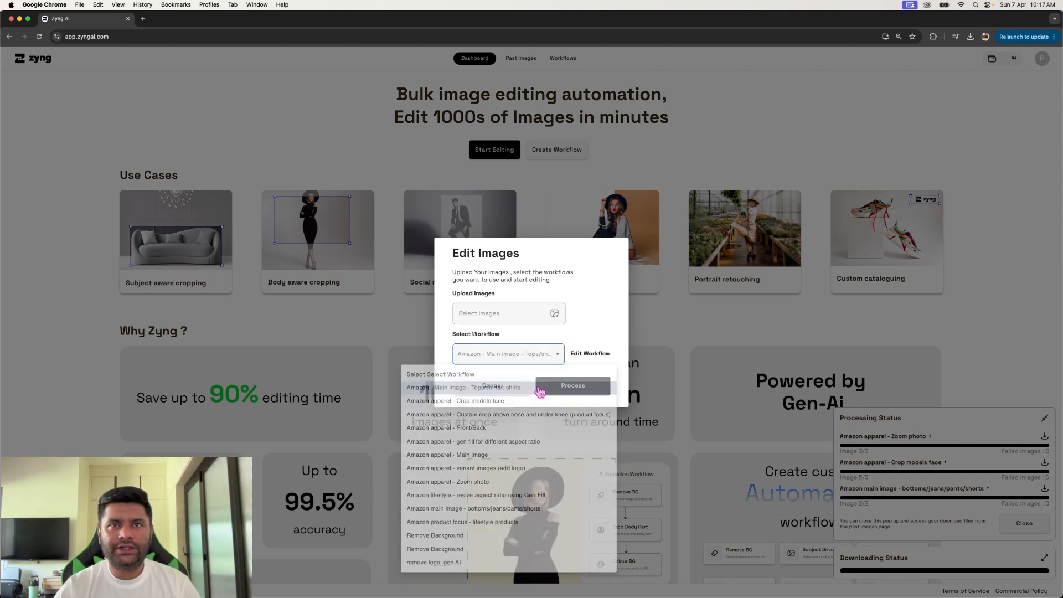
# - Upload five apparel model photos from the Image samples folder on the Desktop and process them with the selected workflow
pyautogui.click(557, 315)
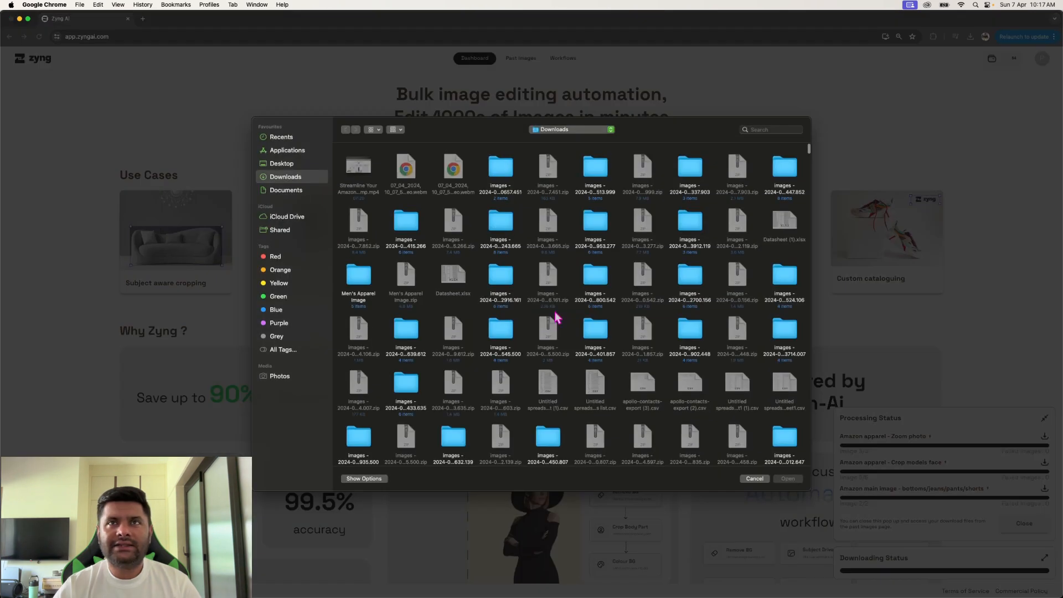
pyautogui.click(288, 165)
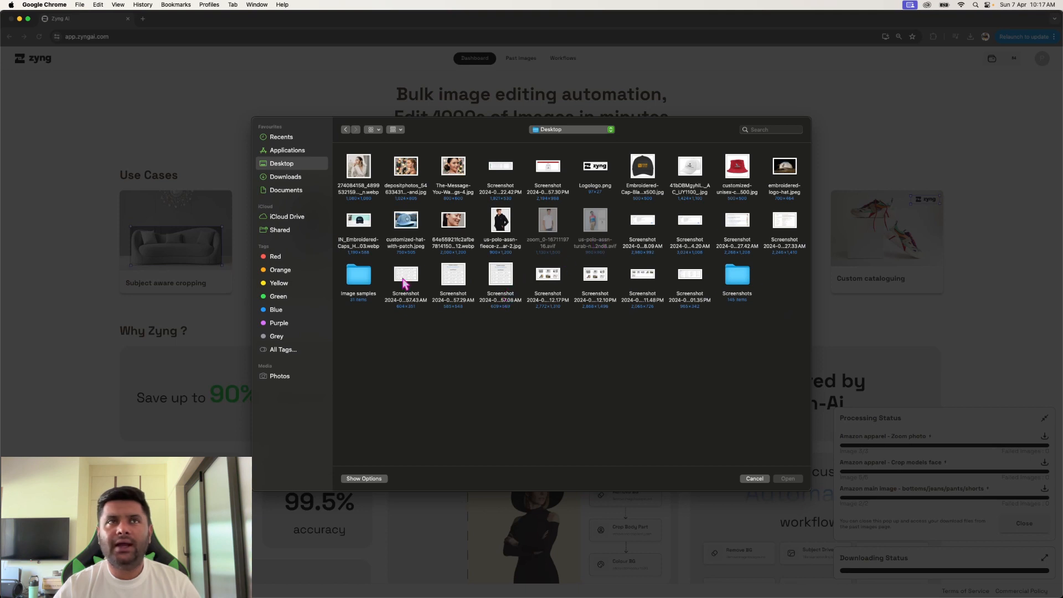
pyautogui.doubleClick(359, 276)
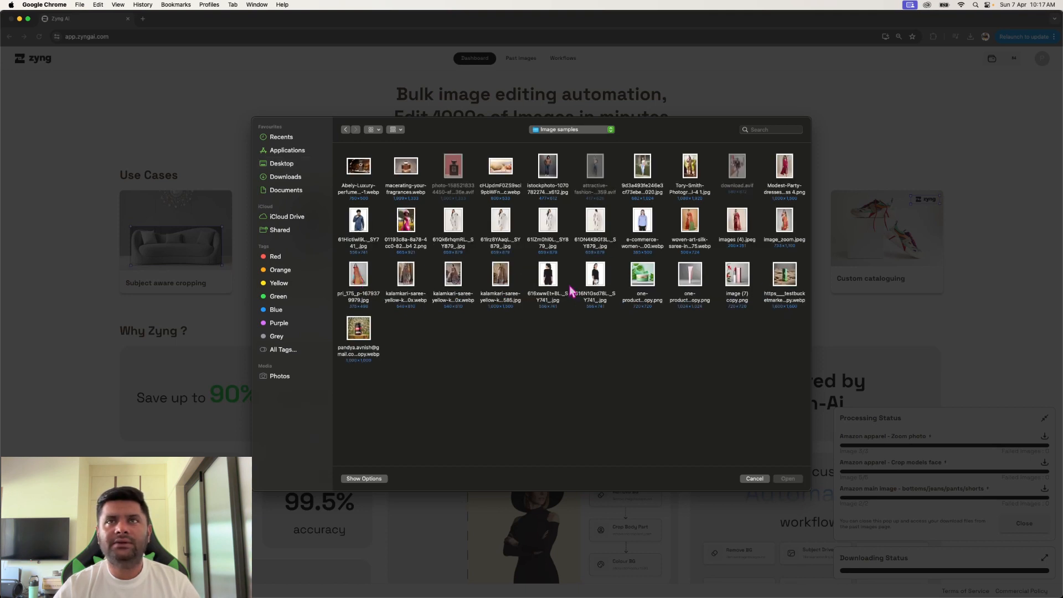
pyautogui.click(595, 277)
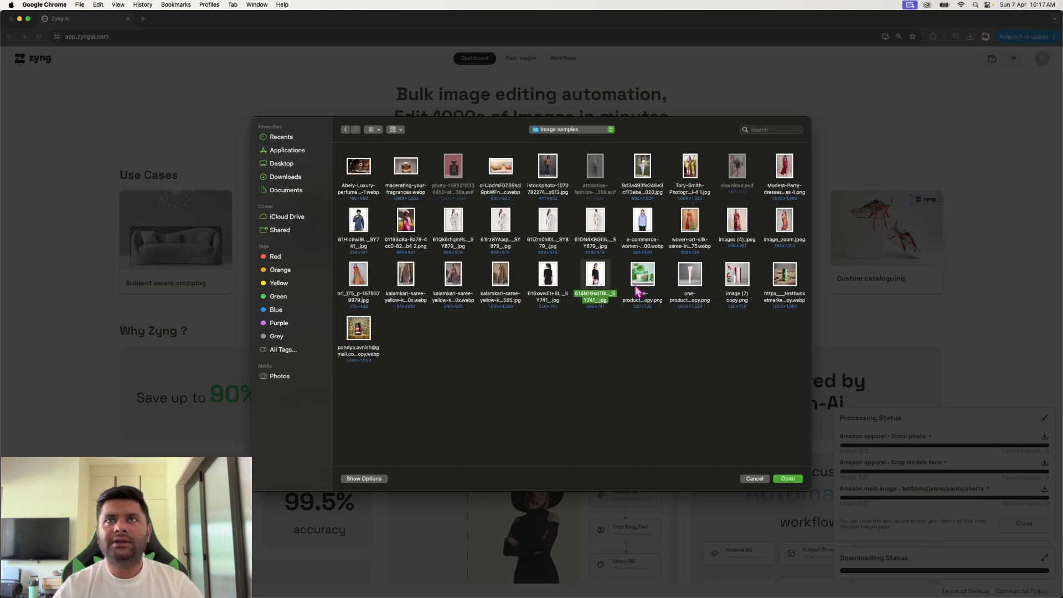
pyautogui.keyDown('super'); pyautogui.click(642, 228); pyautogui.keyUp('super')
pyautogui.keyDown('super'); pyautogui.click(647, 181); pyautogui.keyUp('super')
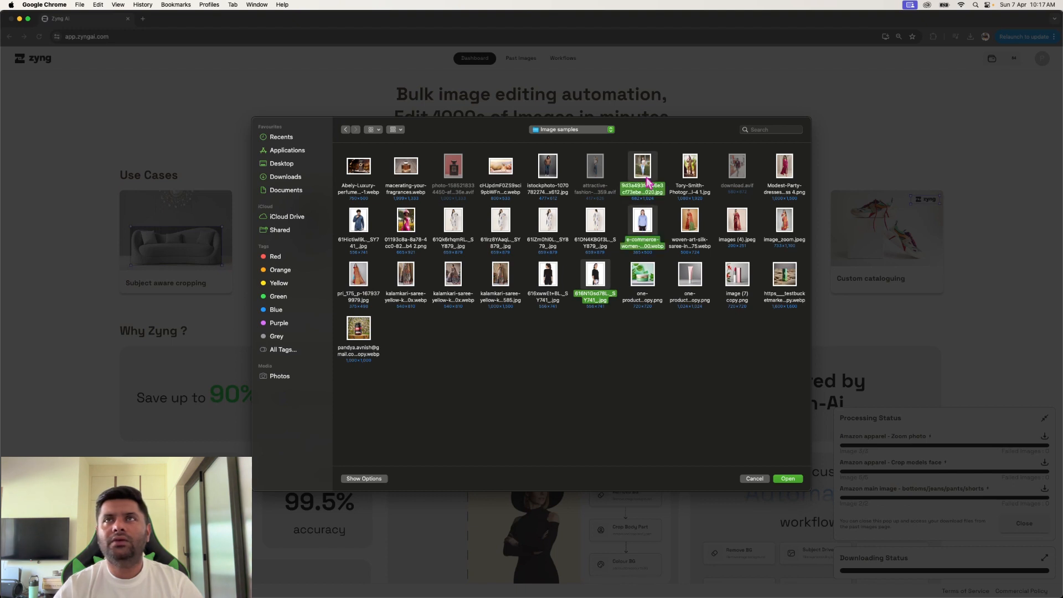
pyautogui.keyDown('super'); pyautogui.click(360, 229); pyautogui.keyUp('super')
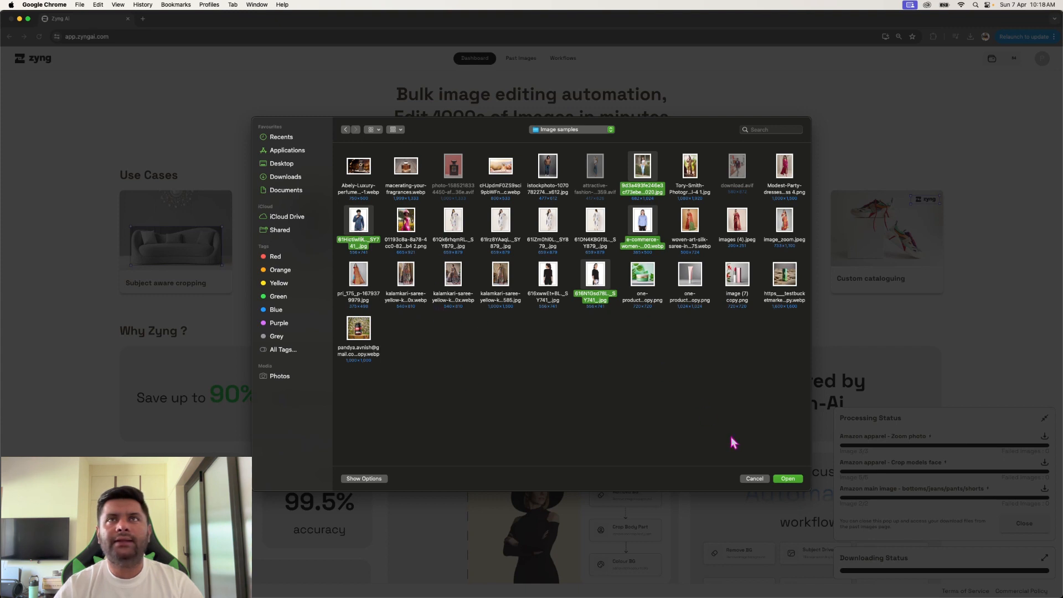
pyautogui.keyDown('super'); pyautogui.click(556, 173); pyautogui.keyUp('super')
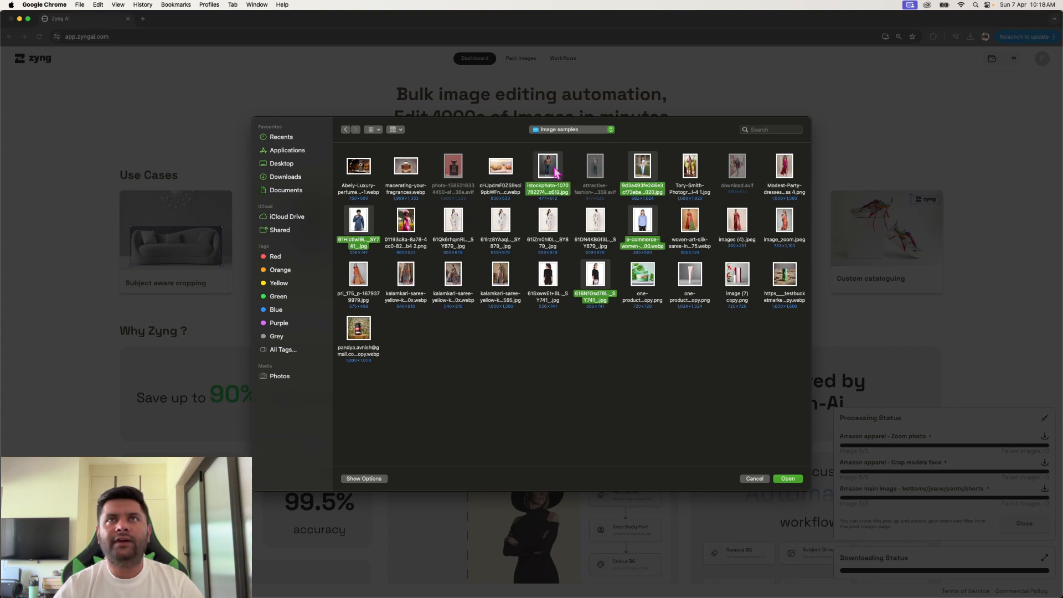
pyautogui.click(789, 479)
pyautogui.click(567, 389)
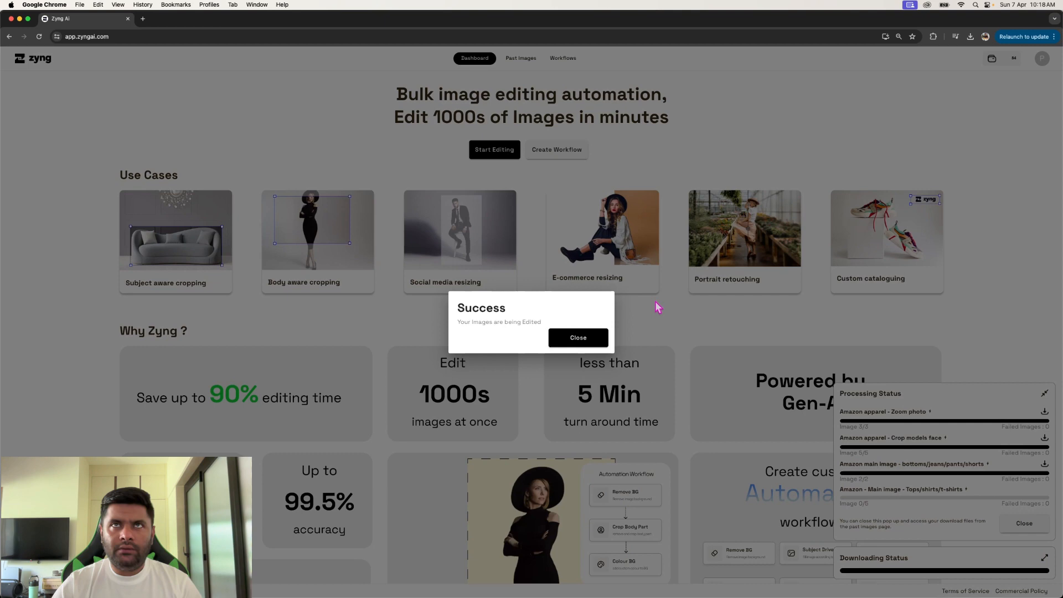
pyautogui.click(656, 302)
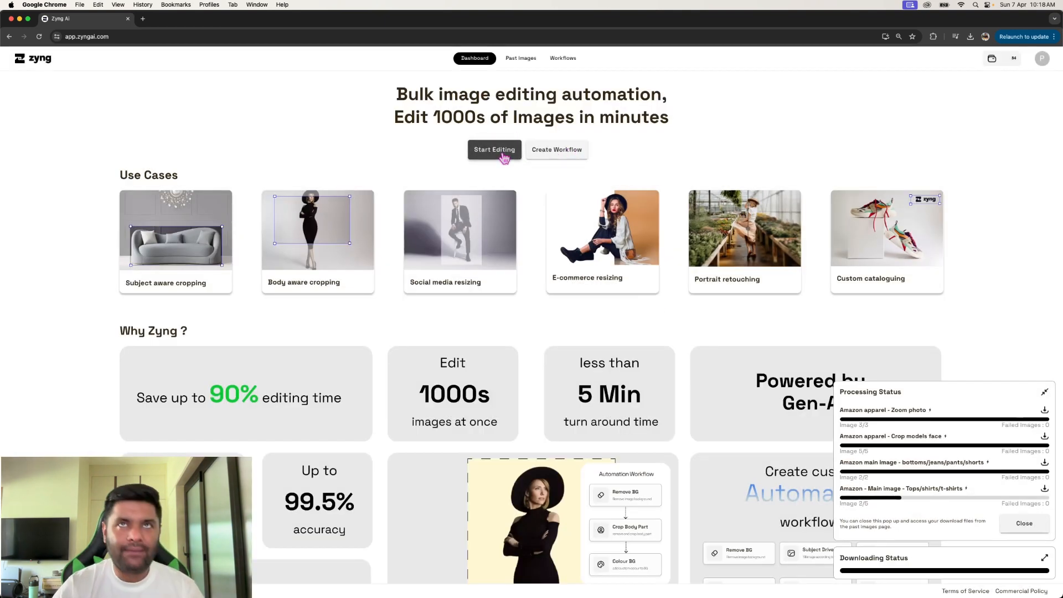
# - Open the selected Tops/shirts/t-shirts workflow for editing and load the outdoor photo of the woman in jeans as its sample image
pyautogui.click(504, 156)
pyautogui.click(555, 398)
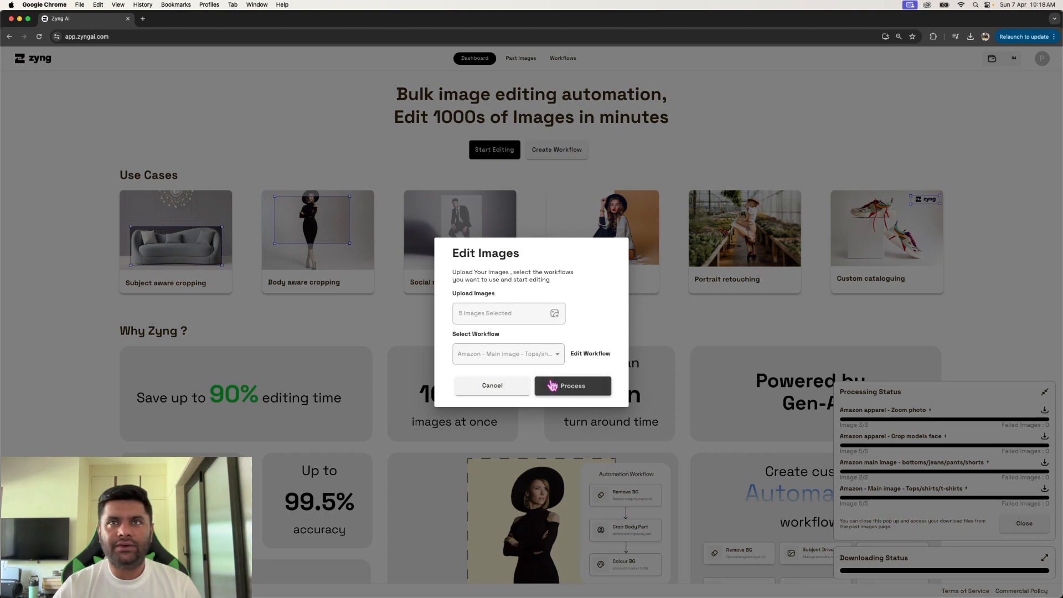
pyautogui.click(589, 355)
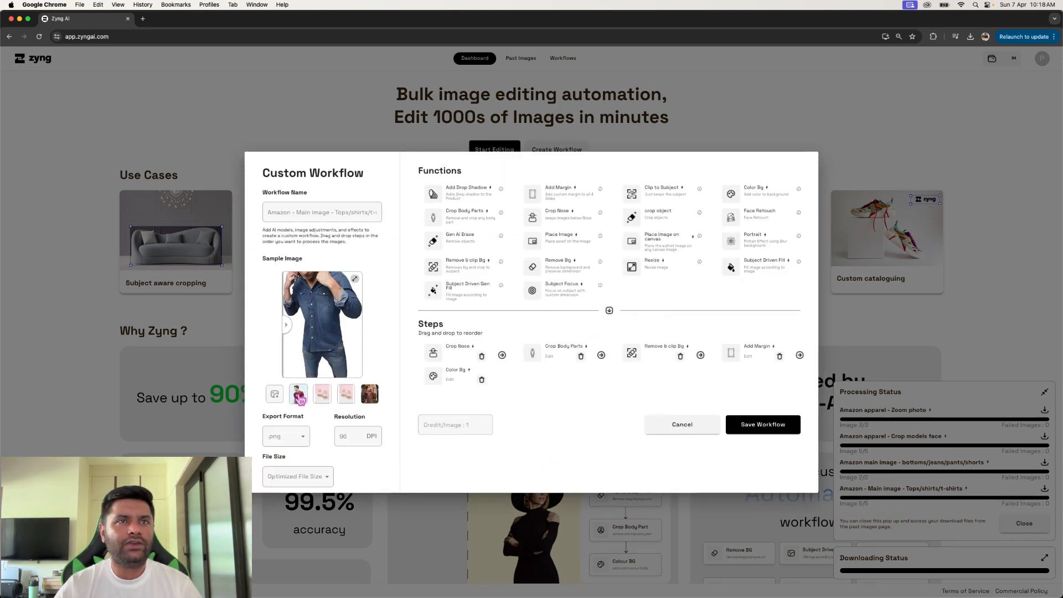
pyautogui.click(275, 394)
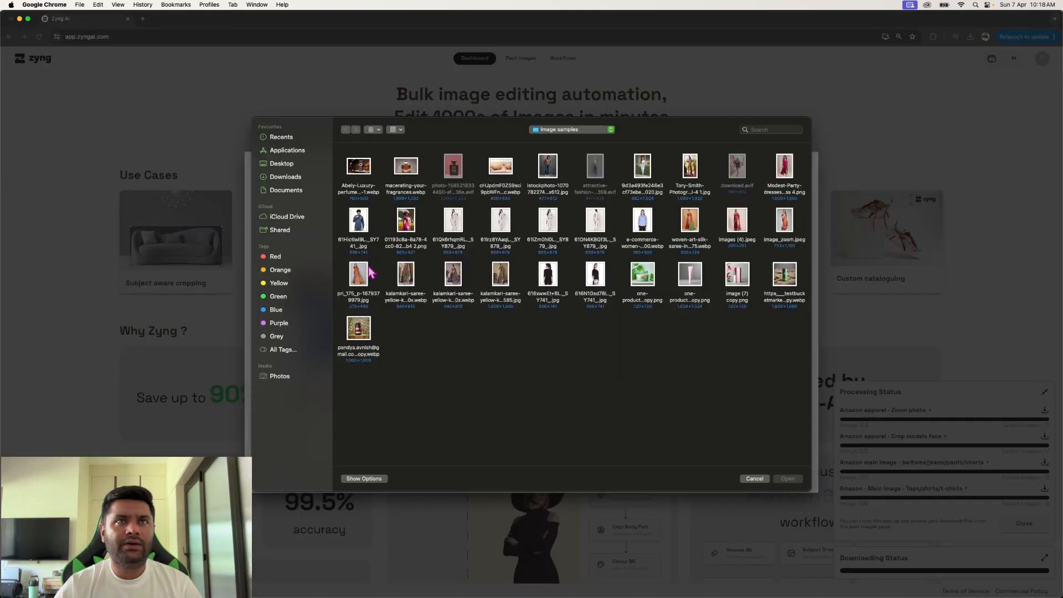
pyautogui.click(358, 224)
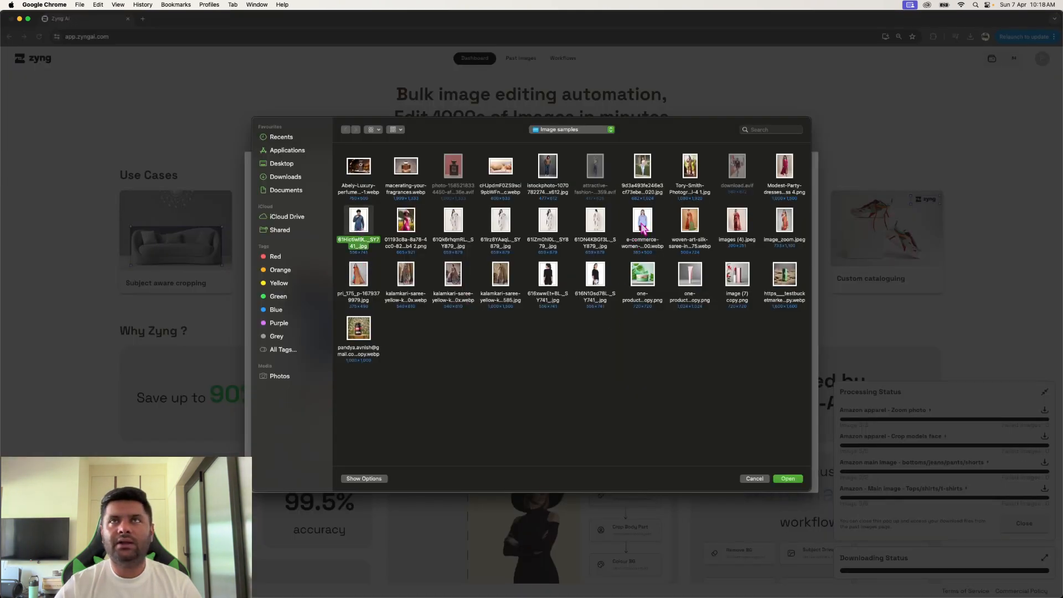
pyautogui.click(647, 177)
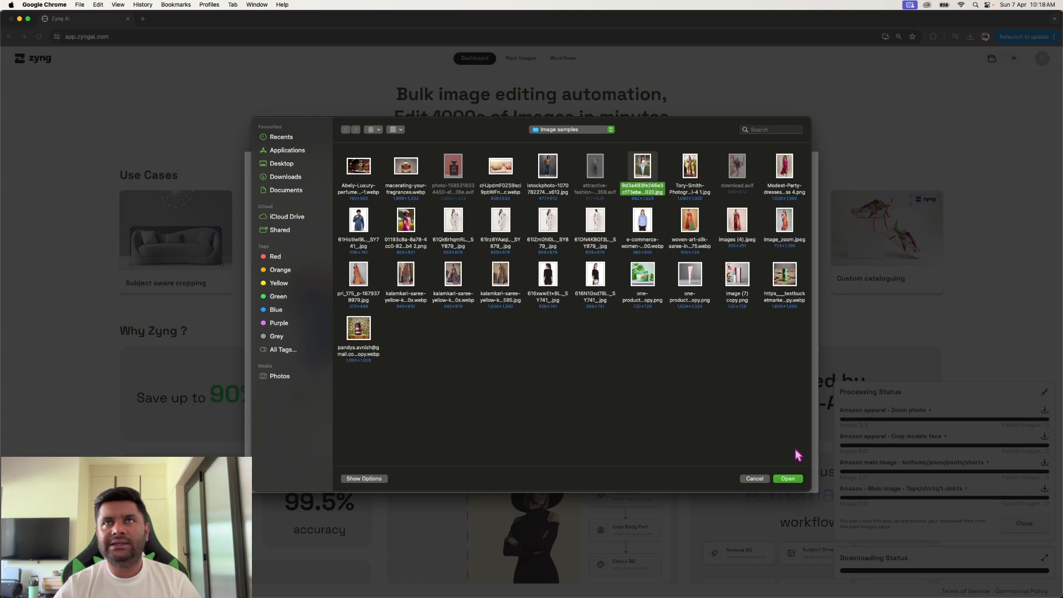
pyautogui.click(788, 478)
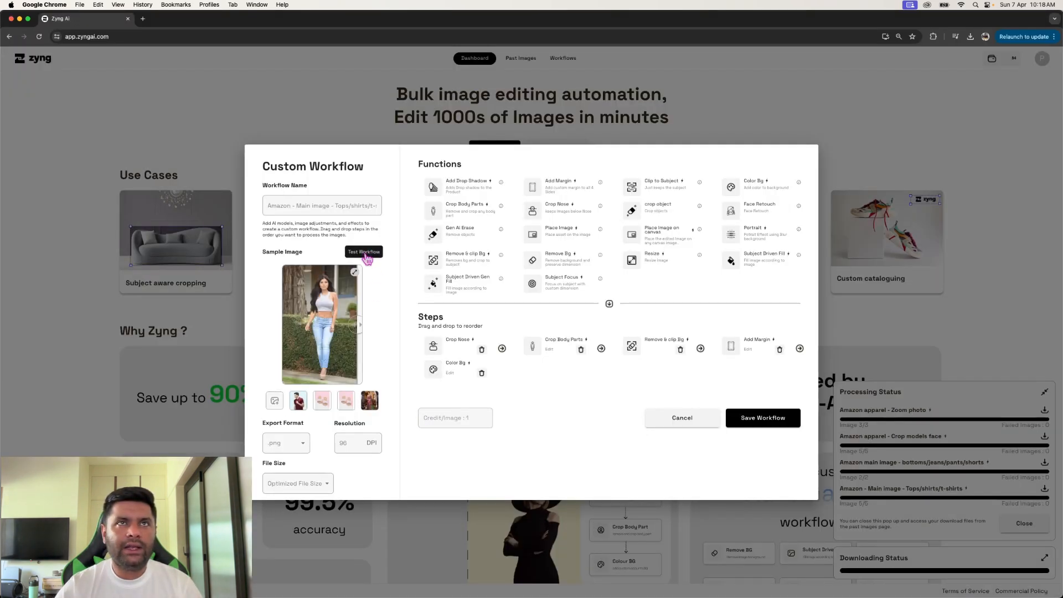
# - Test the workflow on the sample photo of the woman in jeans and compare the original with the edited image
pyautogui.click(365, 254)
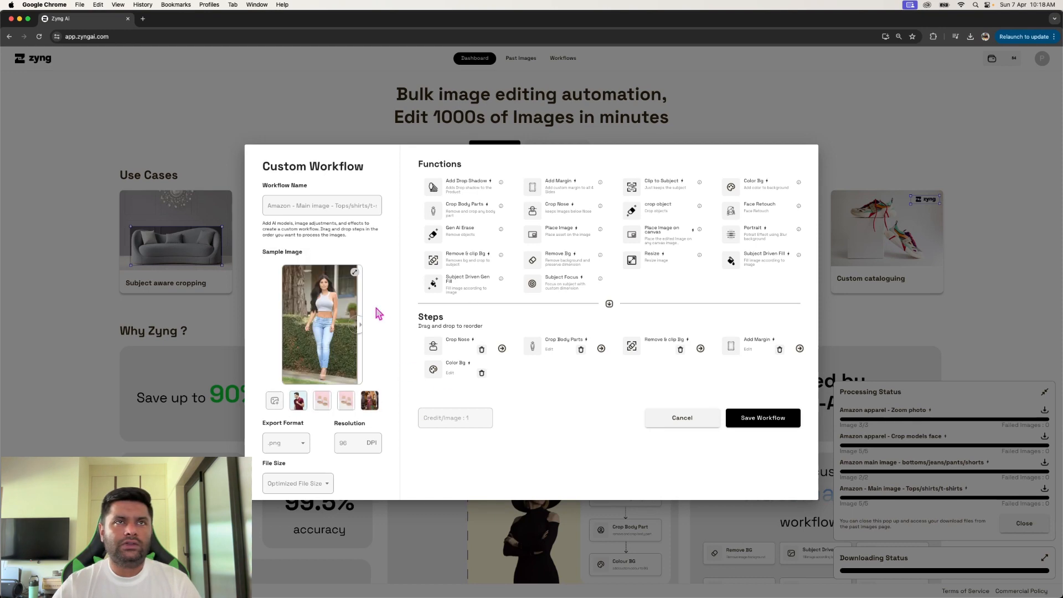
pyautogui.click(354, 272)
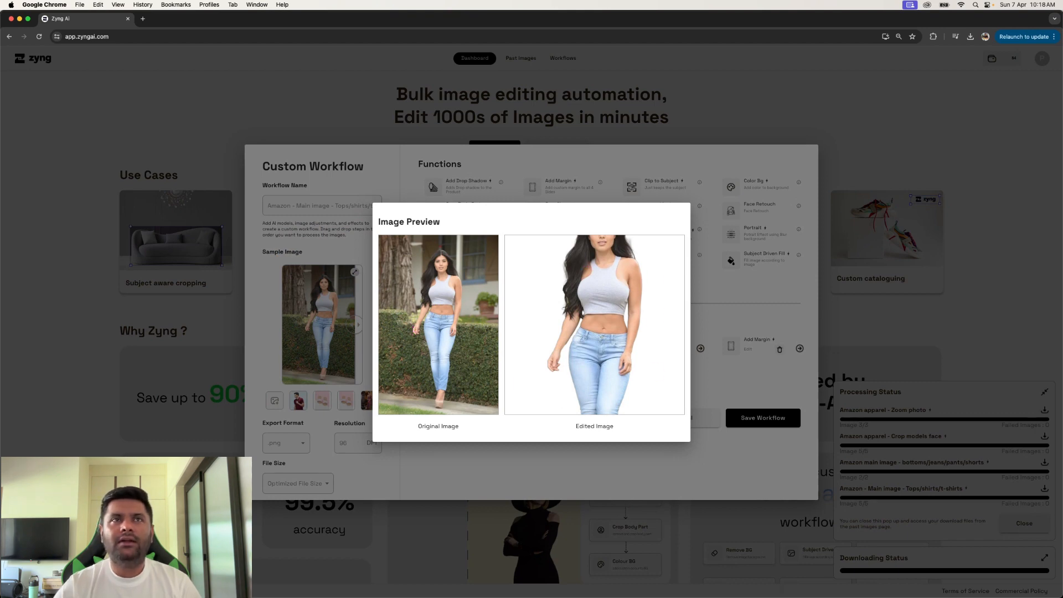
pyautogui.click(310, 352)
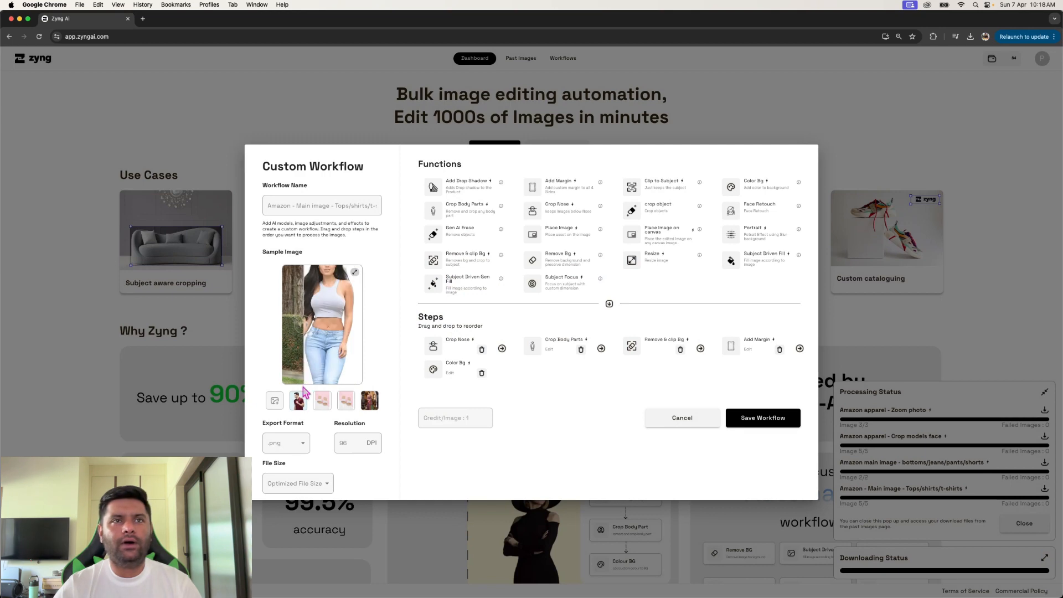
# - Test the workflow on the denim-shirt model photo as the sample image and compare the original with the edited version
pyautogui.click(275, 402)
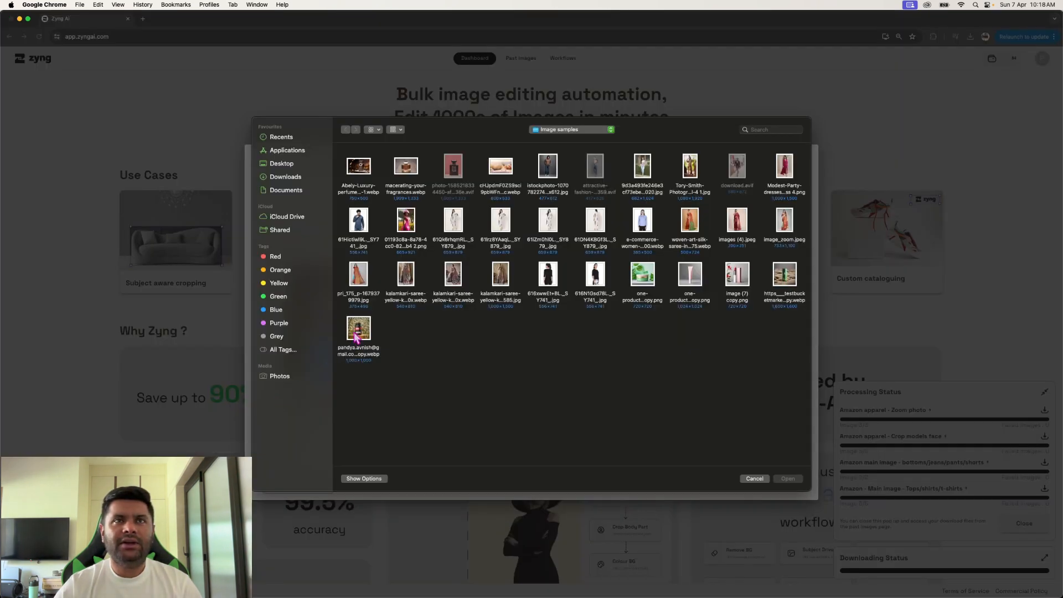
pyautogui.click(358, 222)
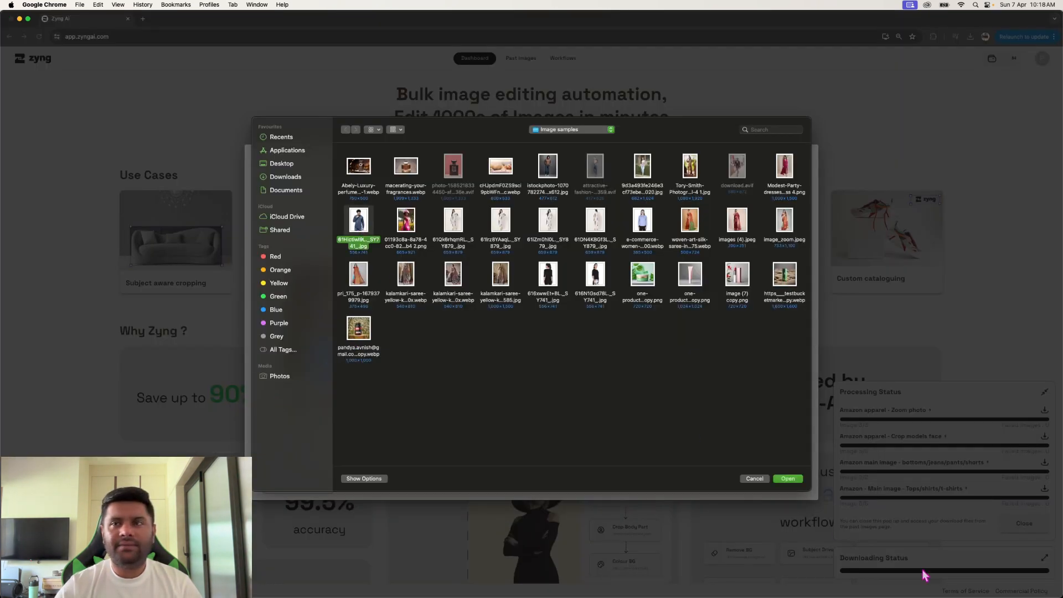
pyautogui.click(788, 478)
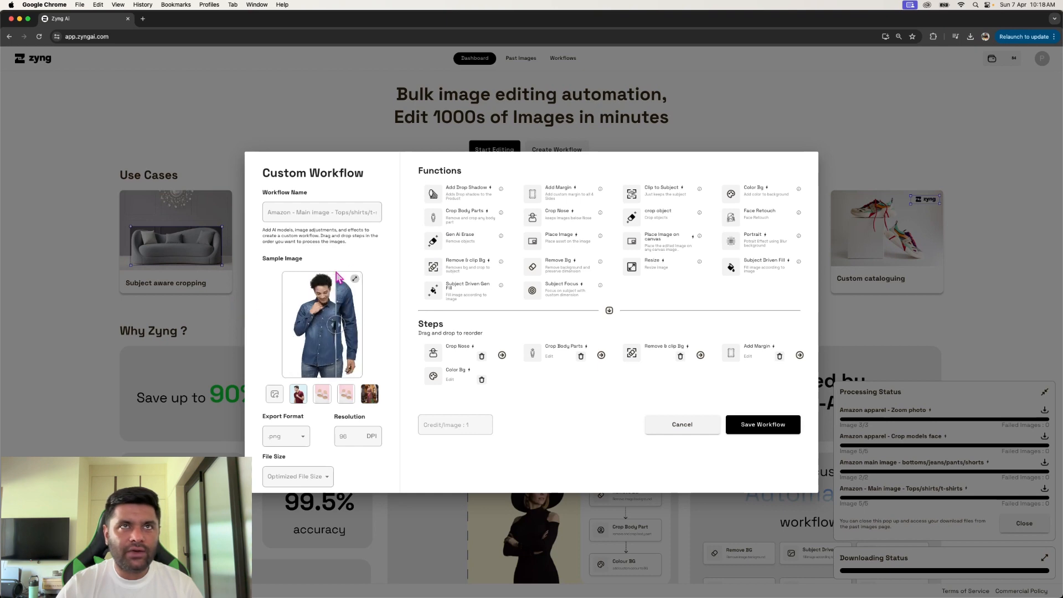
pyautogui.click(355, 279)
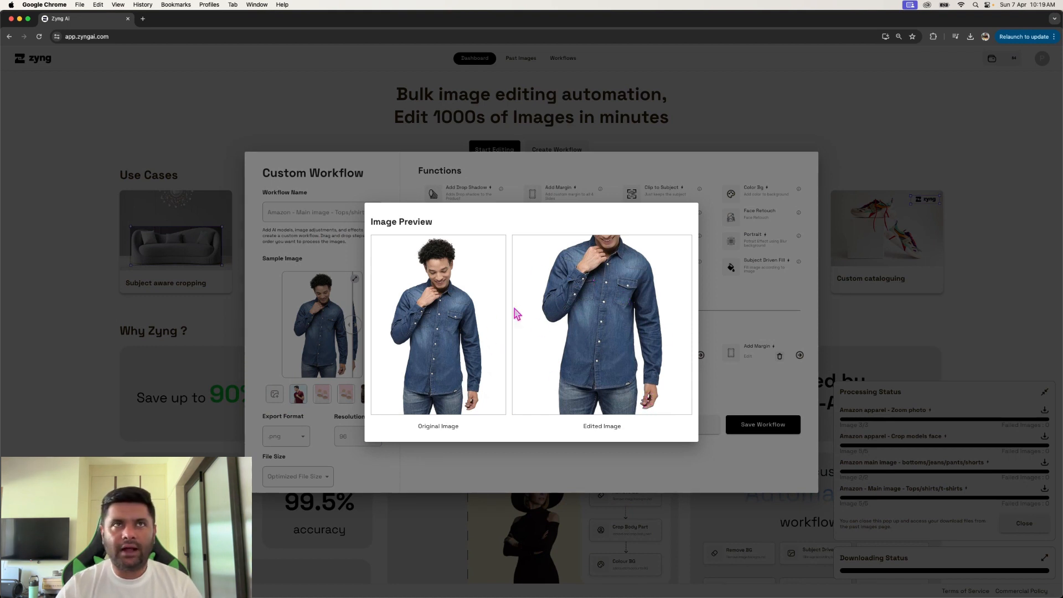
pyautogui.click(747, 336)
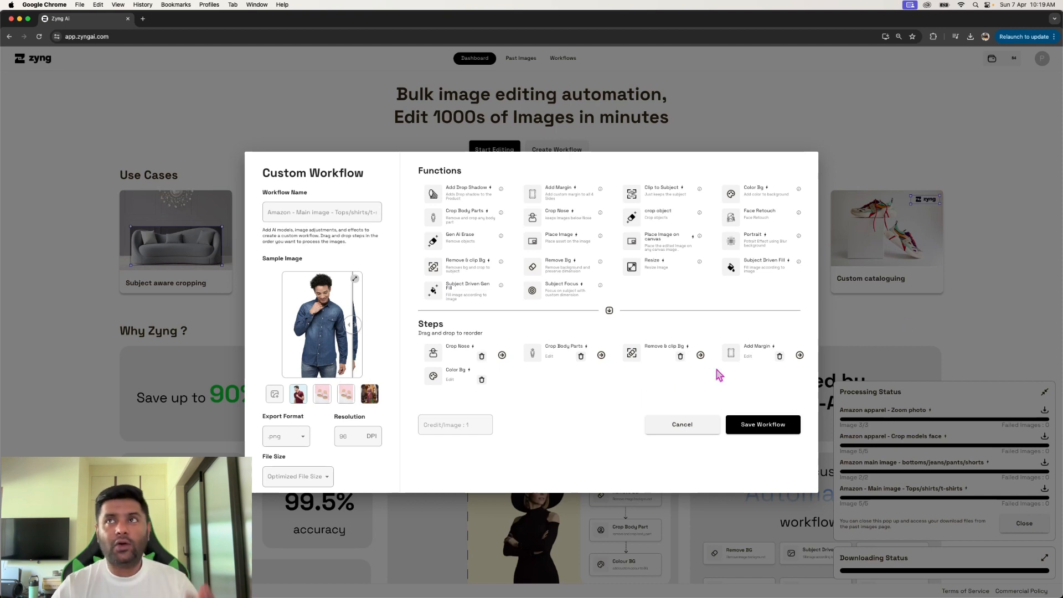
# - Leave the workflow editor, refresh the past images list and download the five-image Amazon - Main image - Tops/shirts/t-shirts batch
pyautogui.click(993, 299)
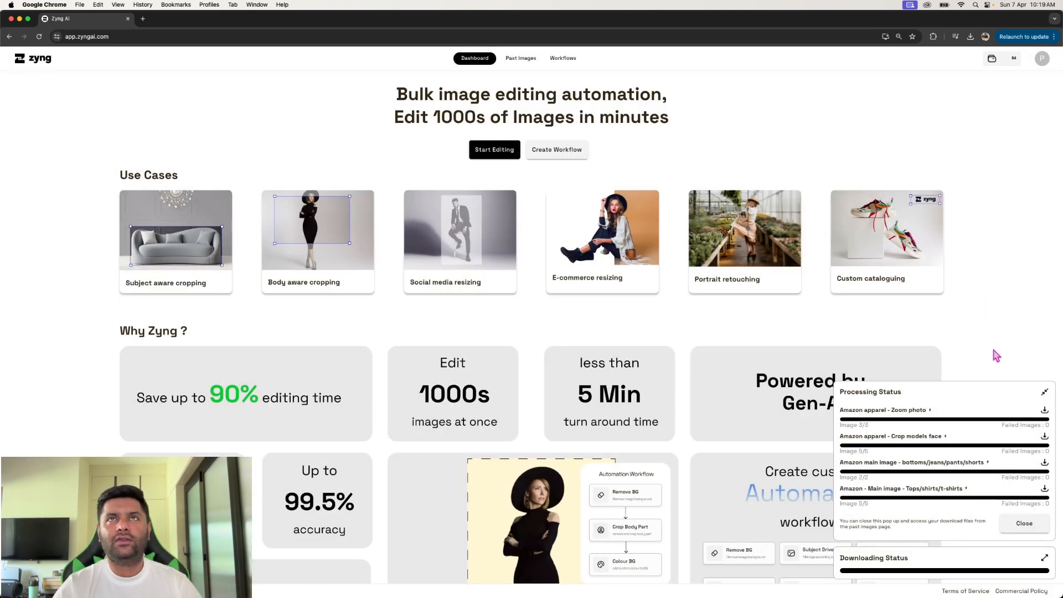
pyautogui.click(520, 59)
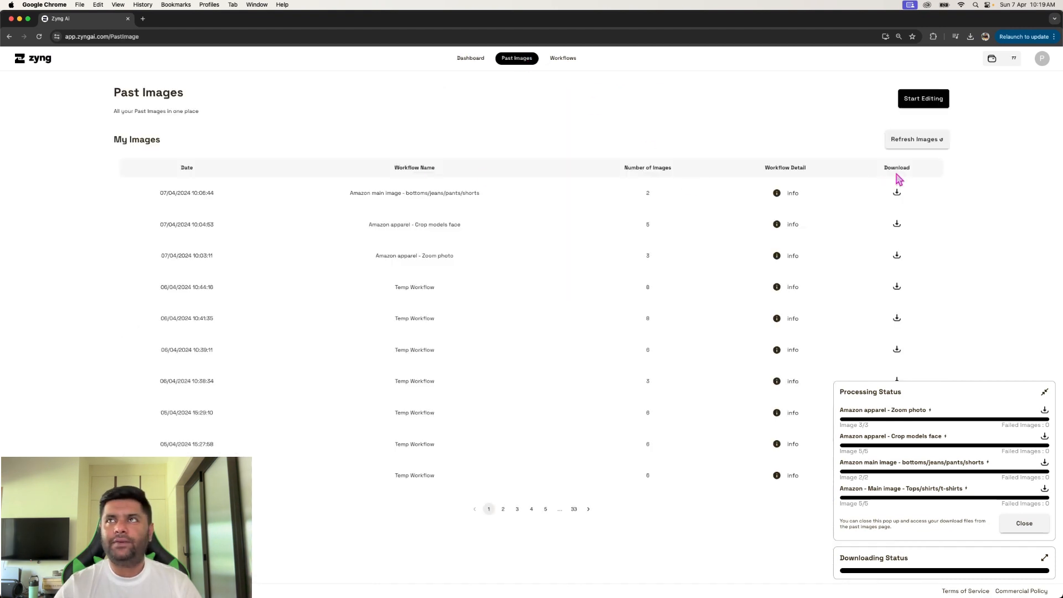
pyautogui.click(902, 146)
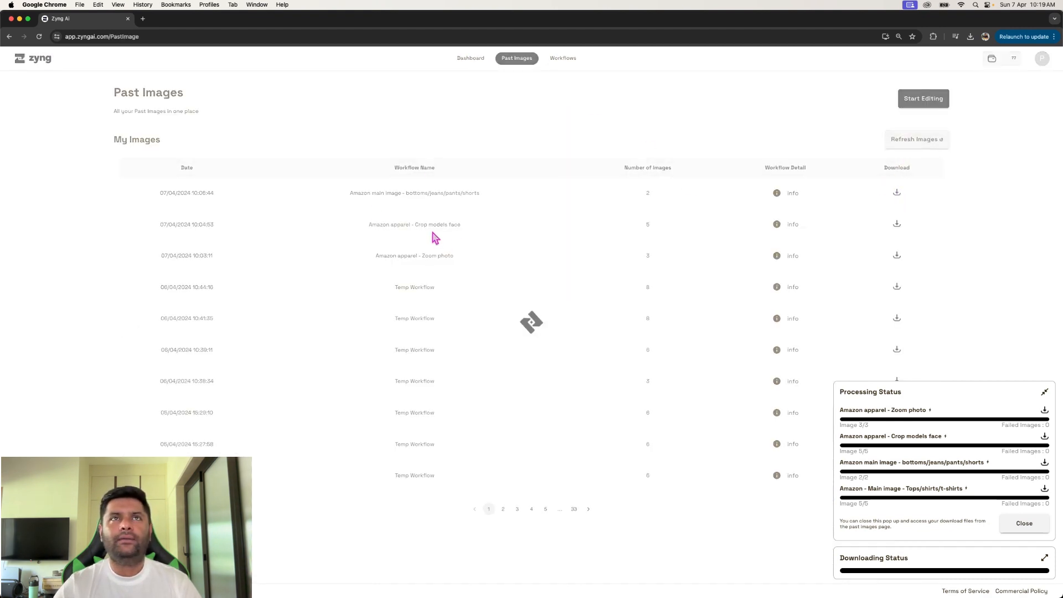
pyautogui.moveTo(344, 194); pyautogui.dragTo(500, 192)
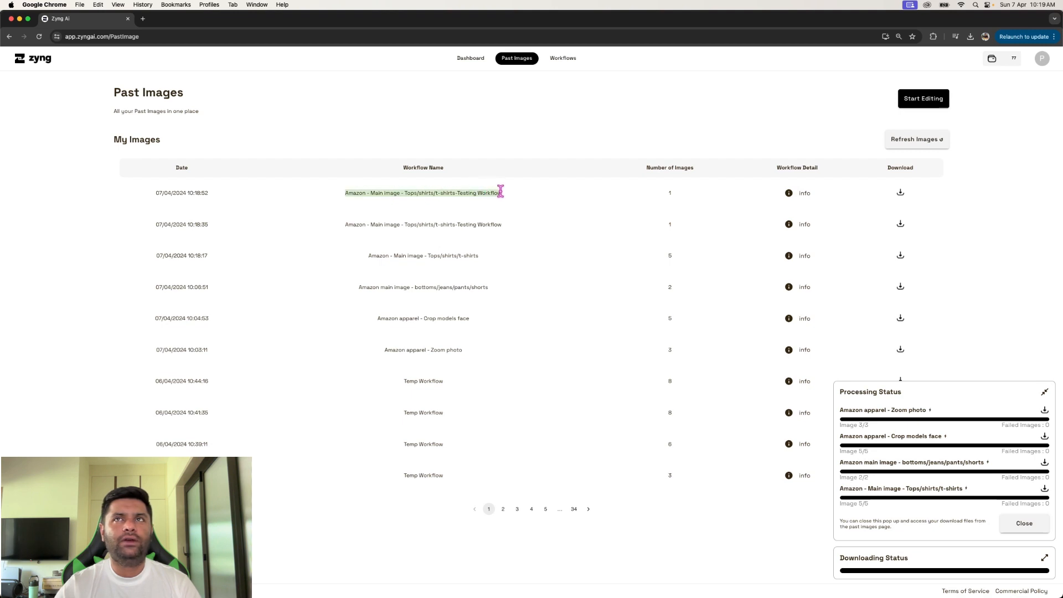
pyautogui.click(345, 226)
pyautogui.moveTo(366, 254); pyautogui.dragTo(481, 258)
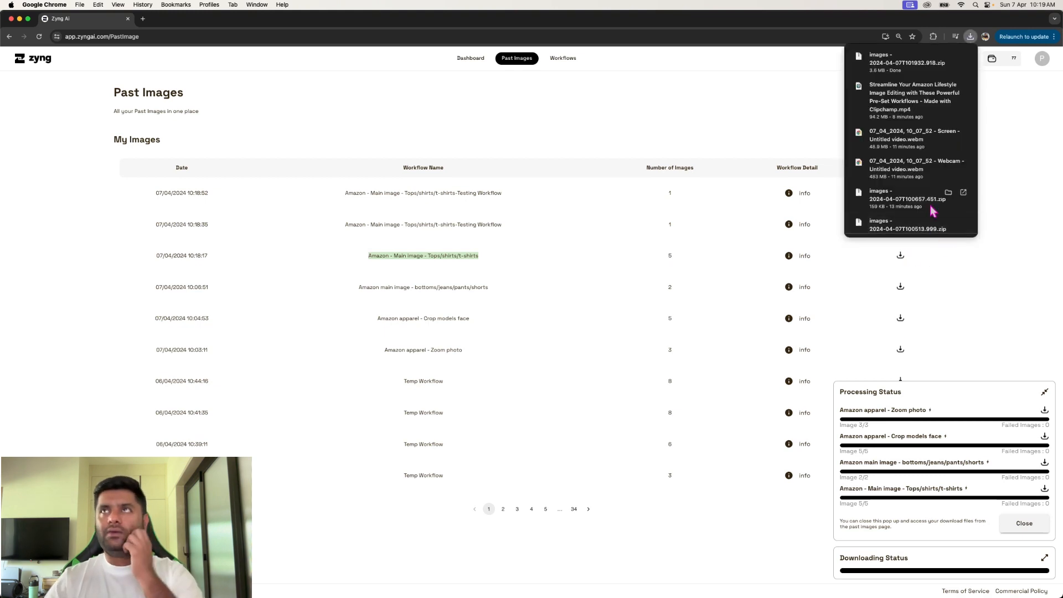
# - Extract the downloaded images archive and show the contents of its folder in Finder's gallery view
pyautogui.click(889, 55)
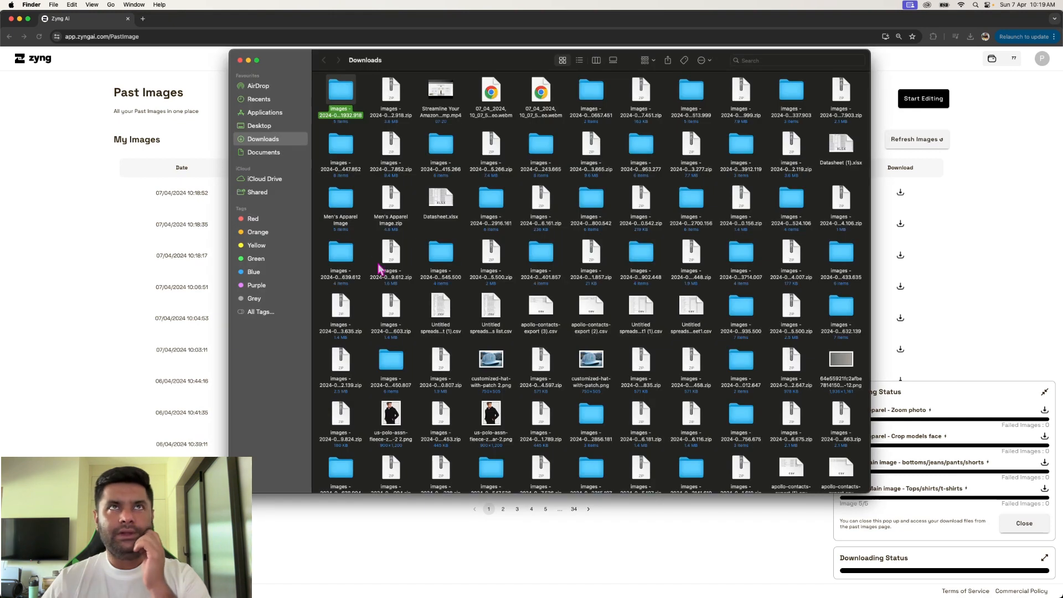
pyautogui.doubleClick(340, 92)
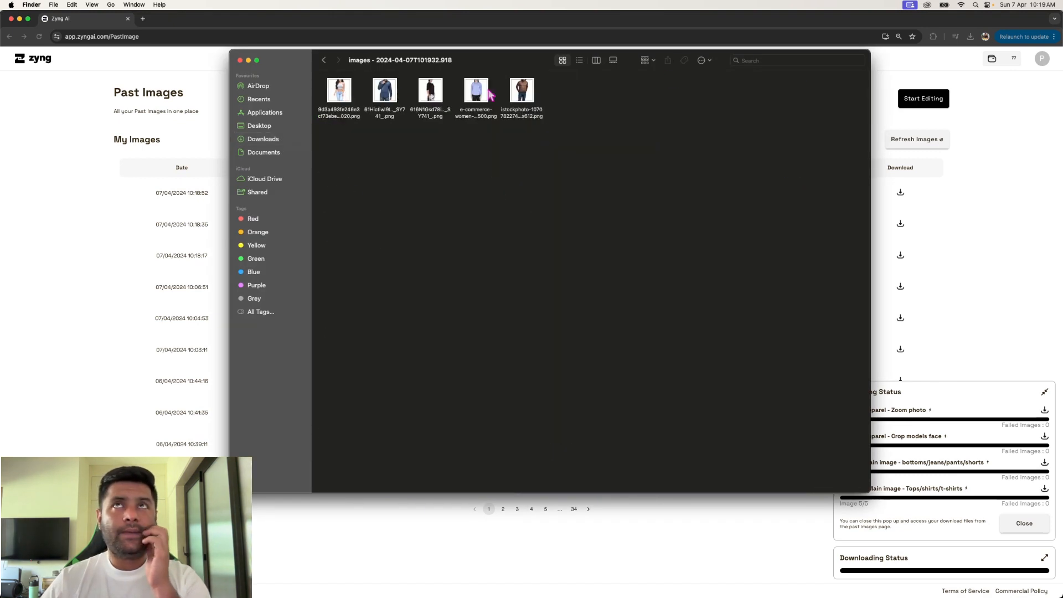
pyautogui.click(613, 60)
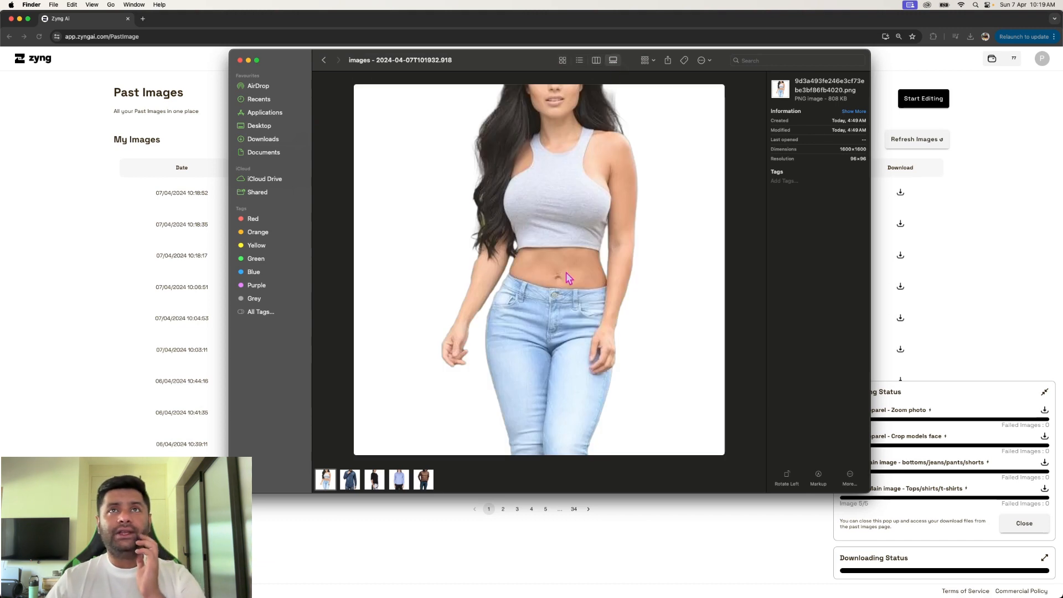
# - Review the remaining edited apparel photos in the extracted folder one after another
pyautogui.click(346, 486)
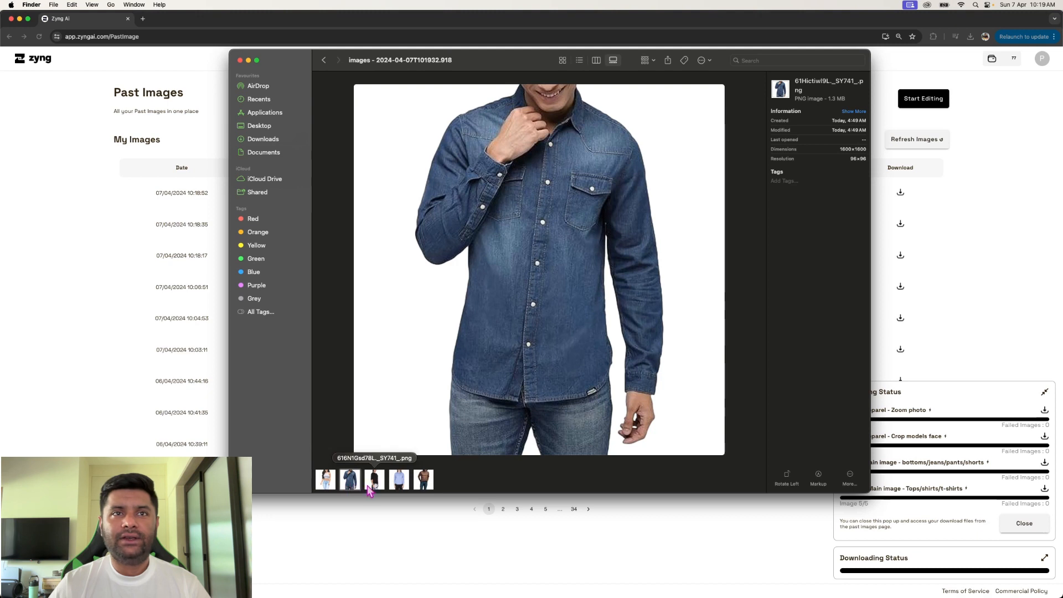
pyautogui.click(375, 486)
pyautogui.click(398, 482)
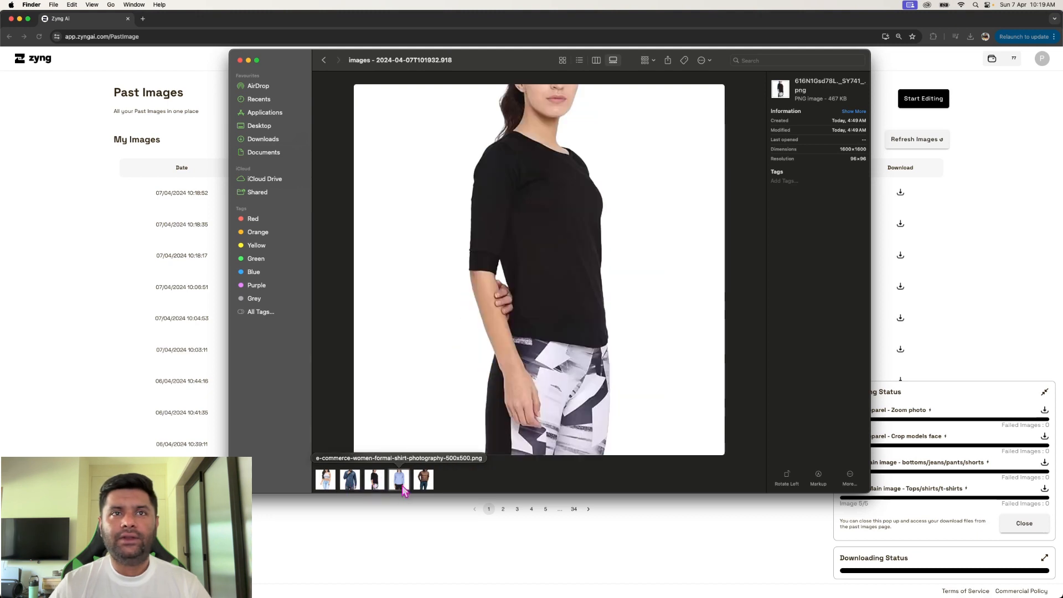
pyautogui.click(427, 486)
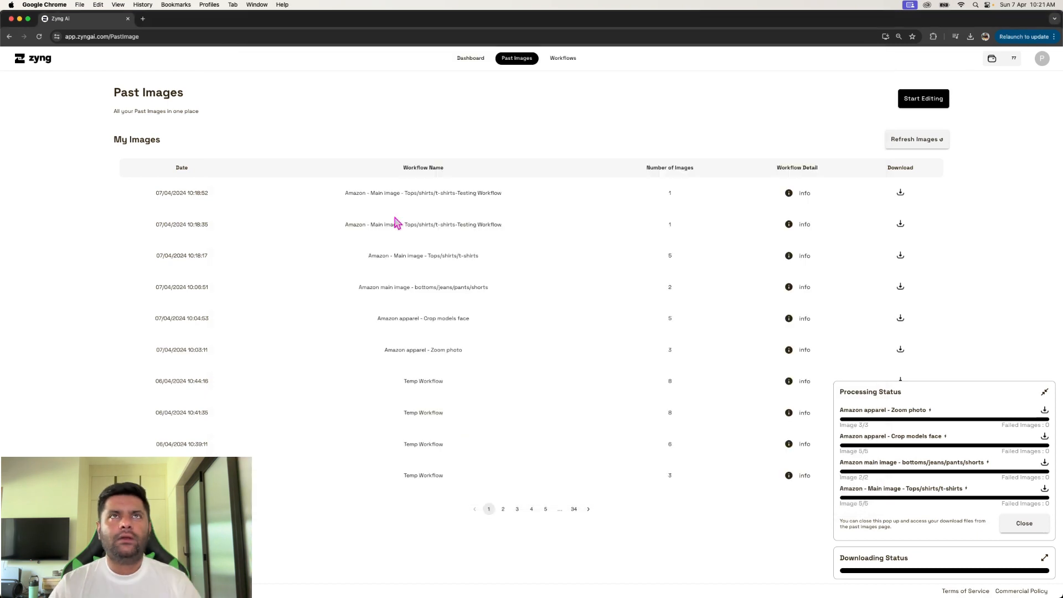
# - Inspect the Subject Driven Gen Fill settings of the Amazon lifestyle - resize aspect ratio using Gen Fill preset and save the workflow
pyautogui.click(894, 143)
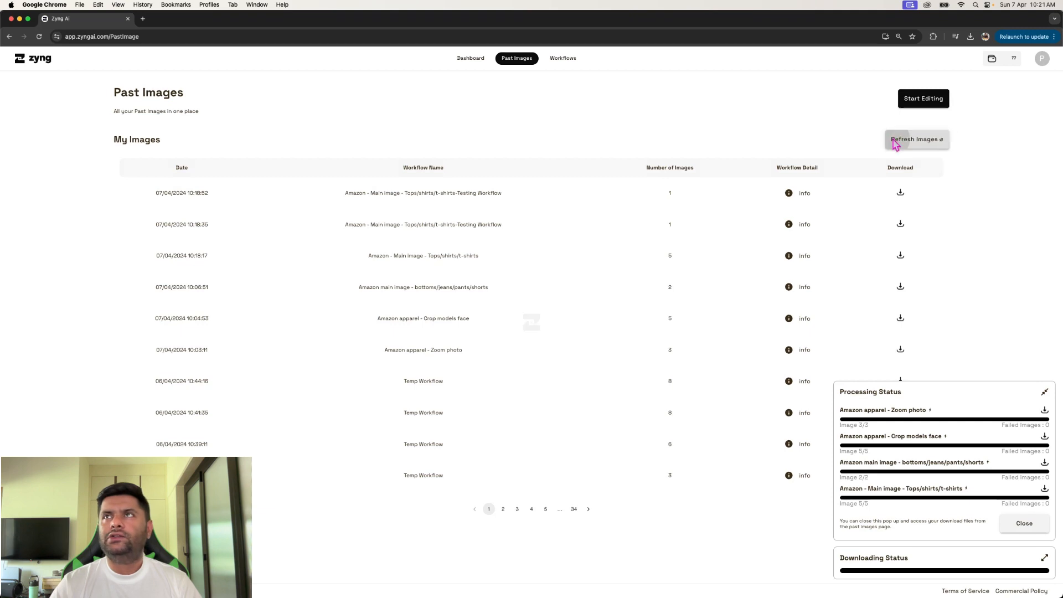
pyautogui.click(565, 60)
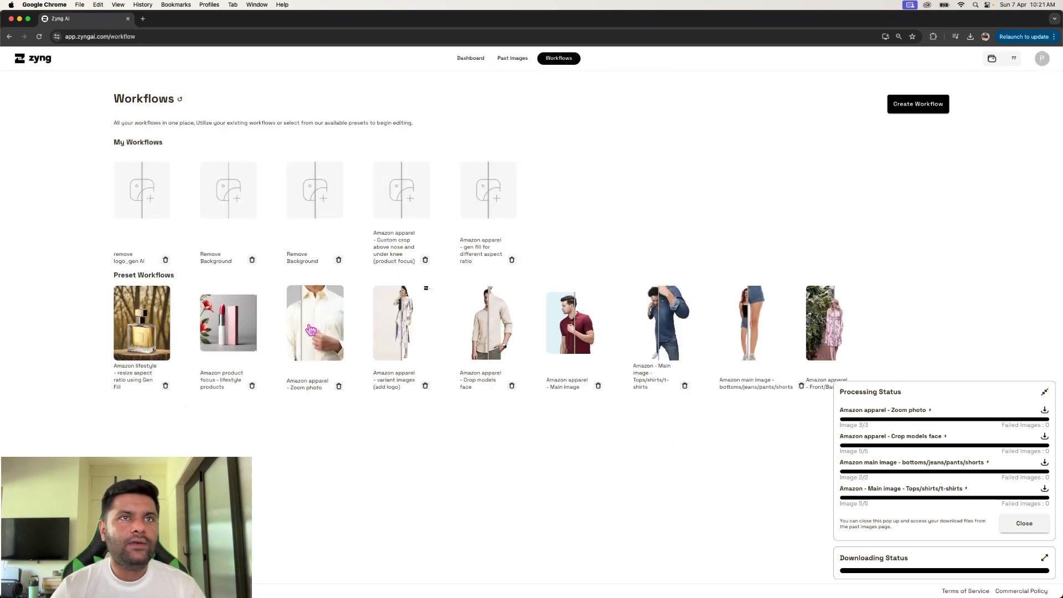
pyautogui.click(141, 340)
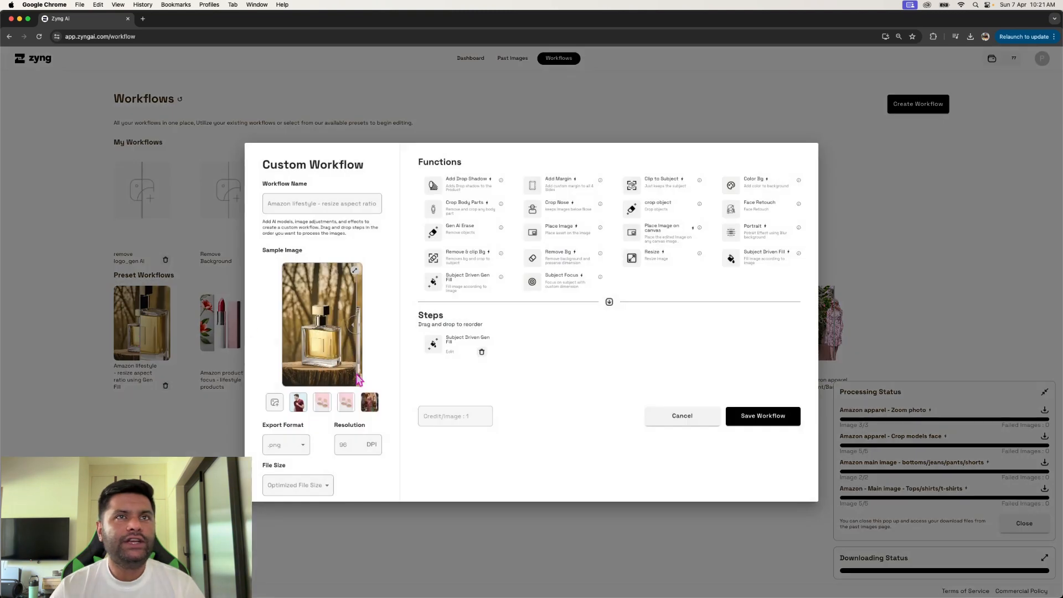
pyautogui.click(454, 352)
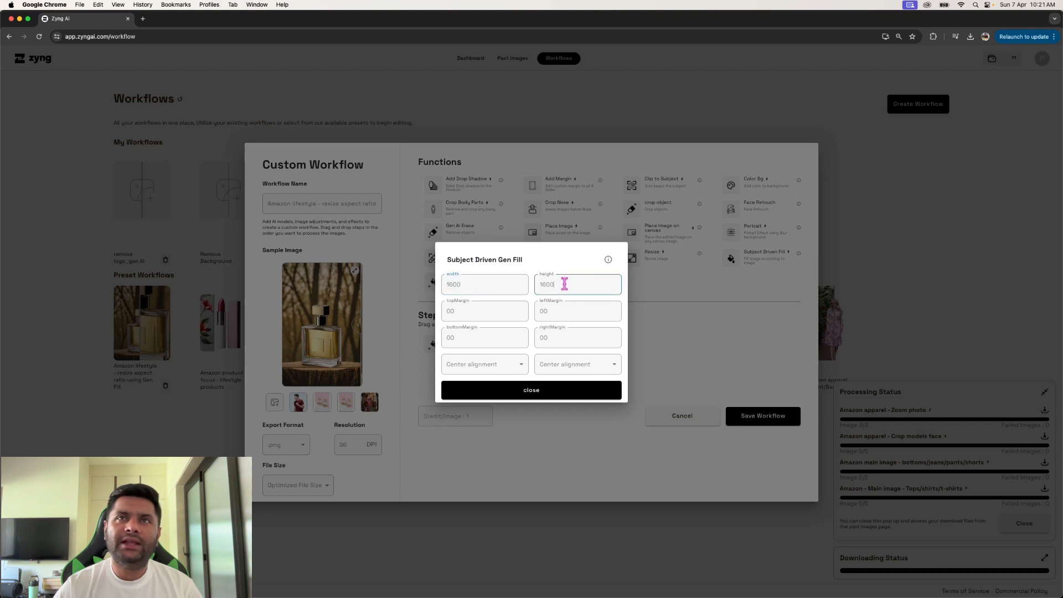
pyautogui.moveTo(562, 284); pyautogui.dragTo(529, 332)
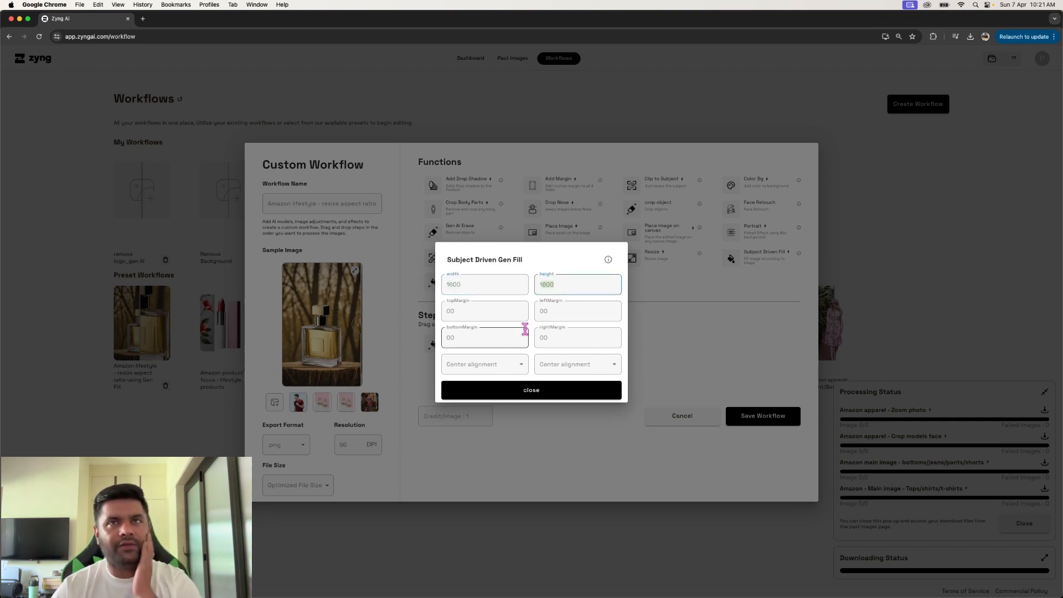
pyautogui.click(522, 394)
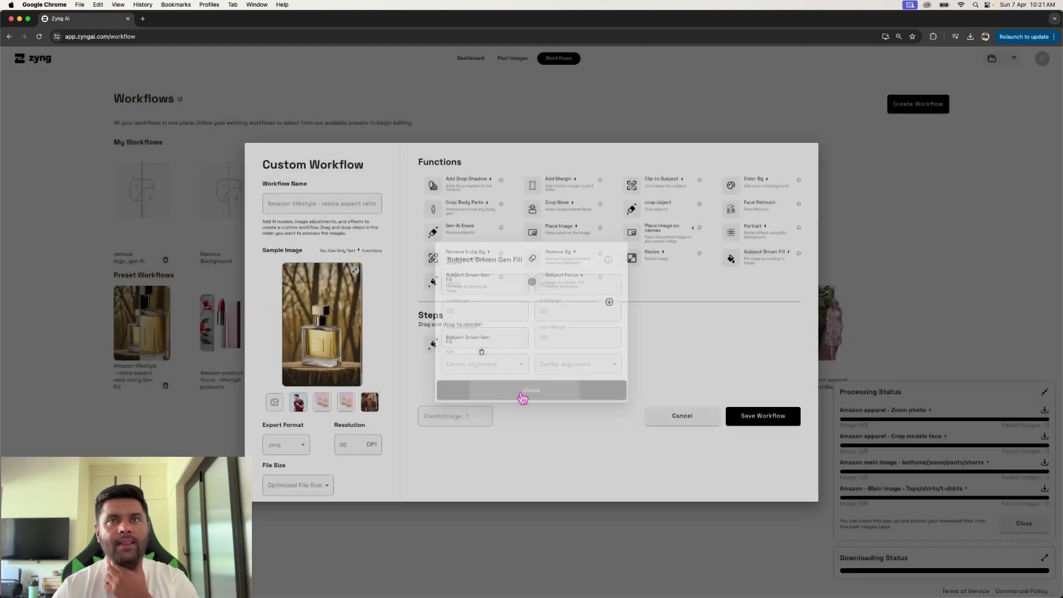
pyautogui.click(749, 417)
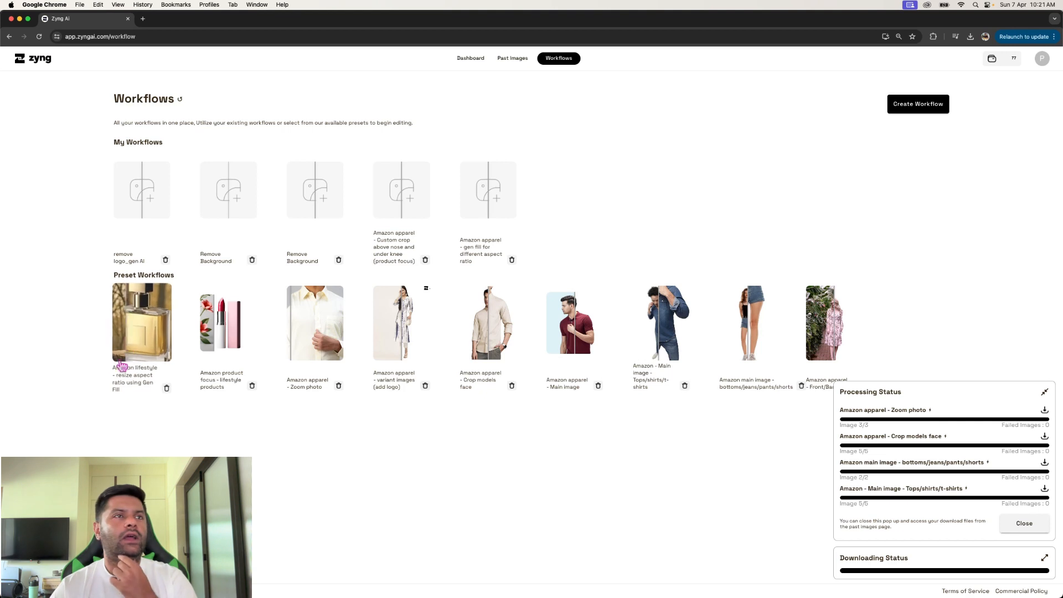
# - Start a new image edit from the dashboard with the Amazon apparel - gen fill for different aspect ratio workflow
pyautogui.click(514, 61)
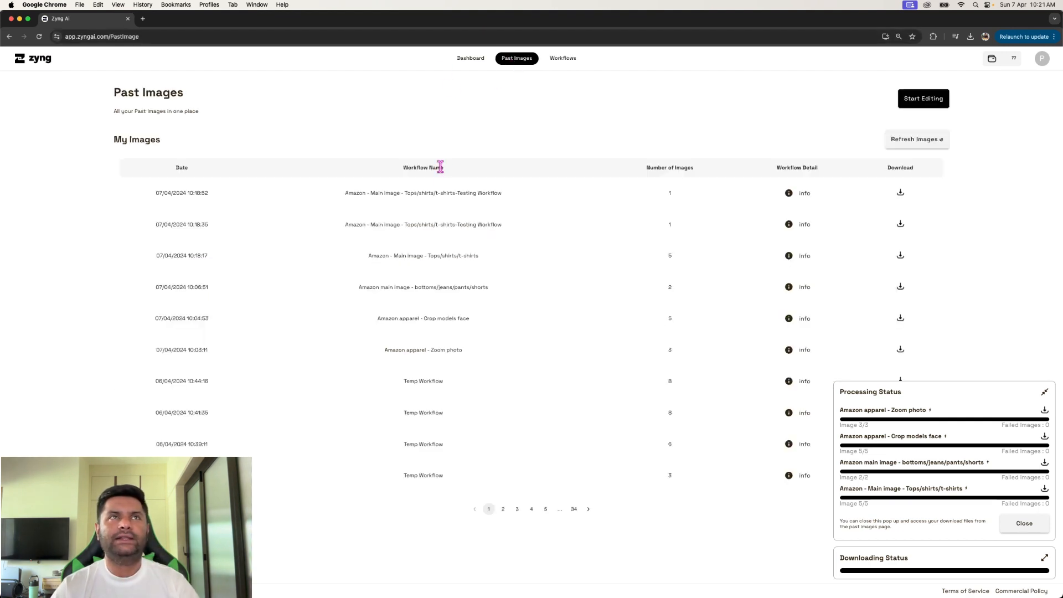
pyautogui.click(462, 59)
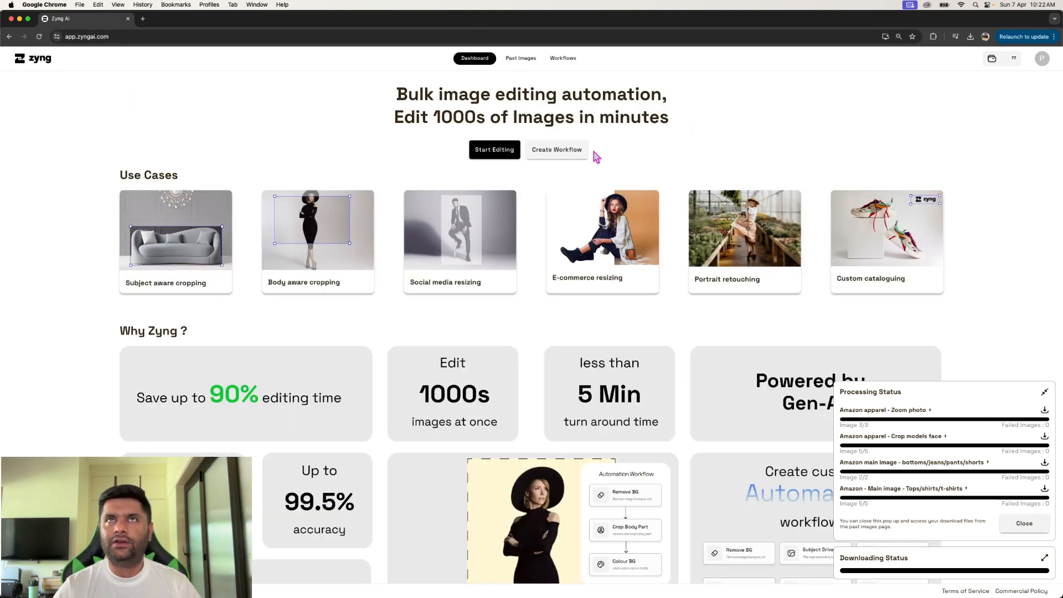
pyautogui.click(494, 150)
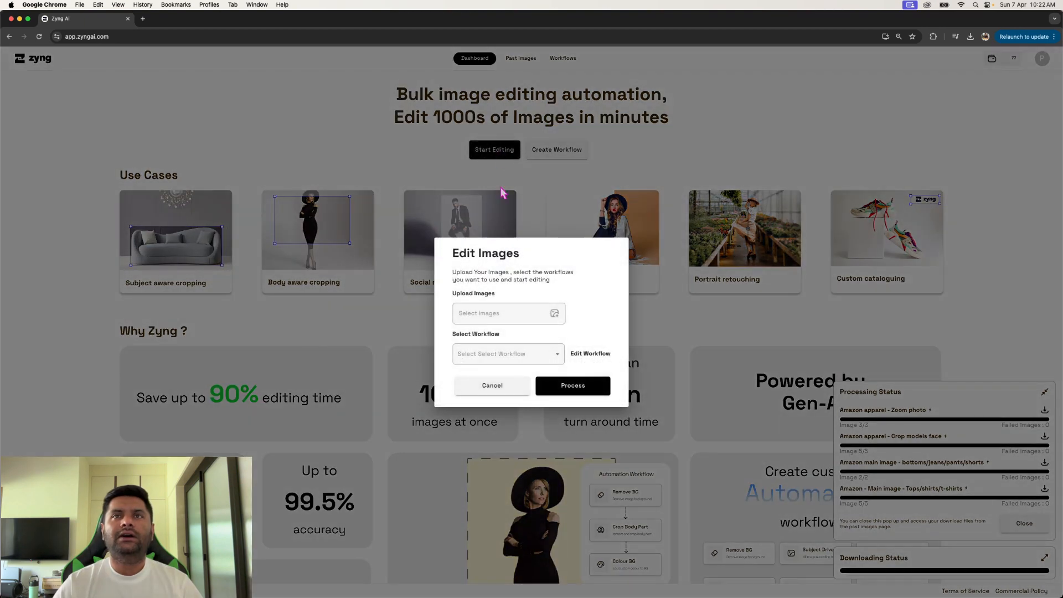
pyautogui.click(527, 352)
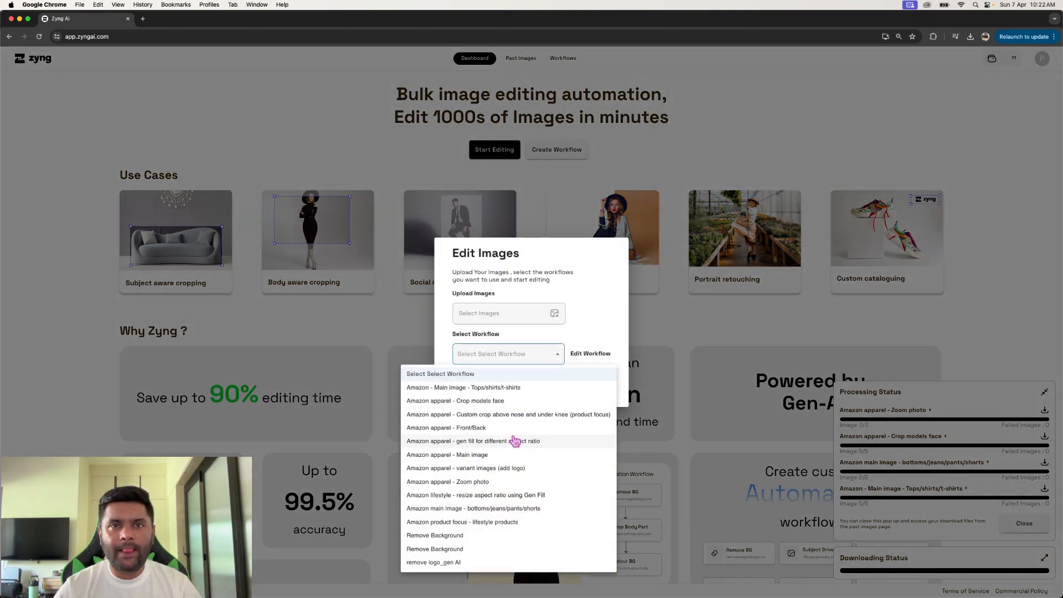
pyautogui.click(497, 442)
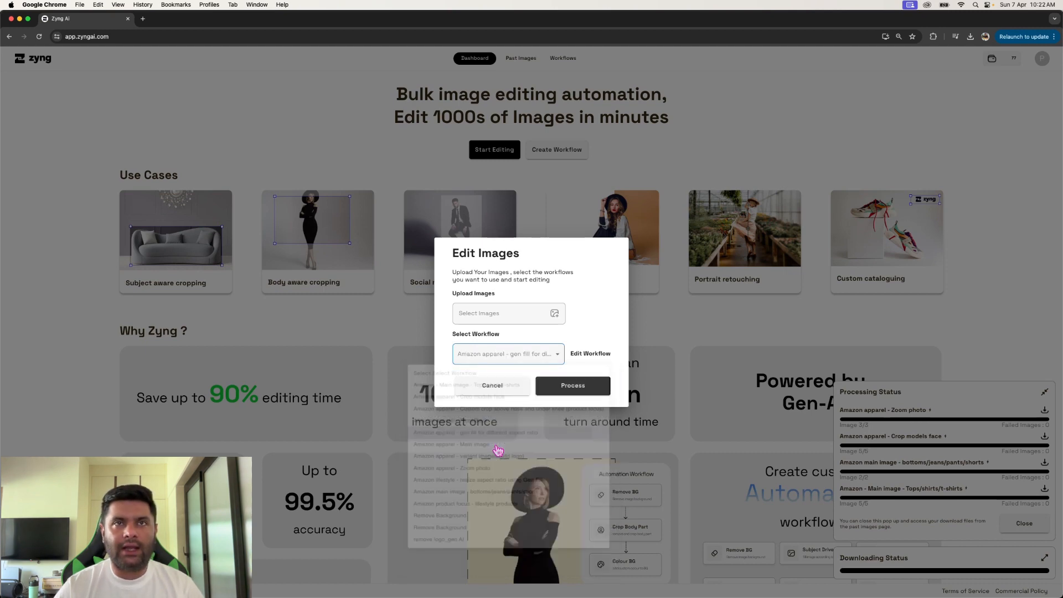
# - Upload the two perfume photos and the green product image from the Image samples folder
pyautogui.click(544, 321)
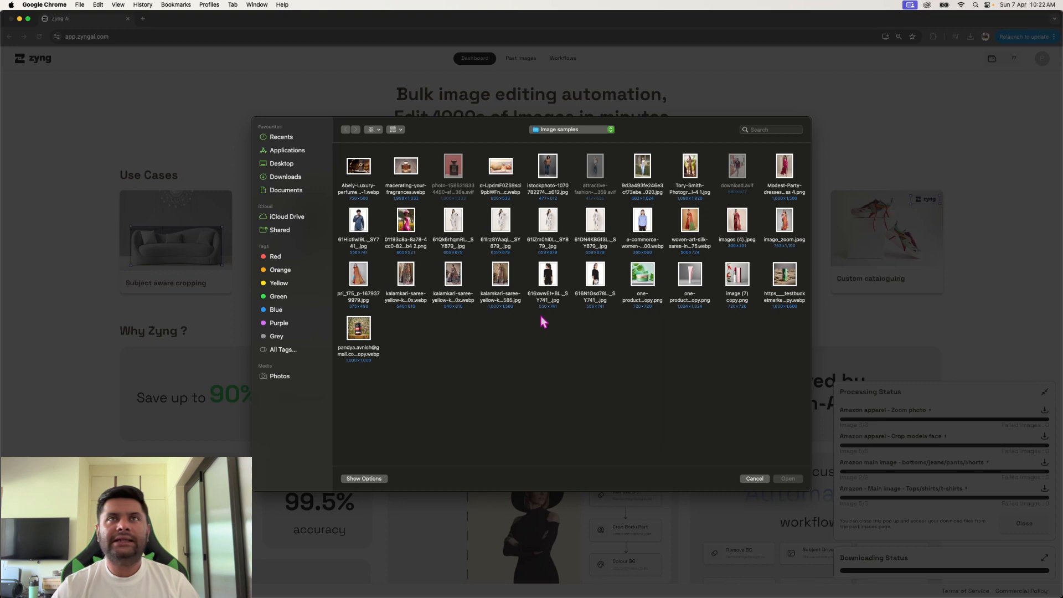
pyautogui.click(405, 187)
pyautogui.keyDown('super'); pyautogui.click(356, 169); pyautogui.keyUp('super')
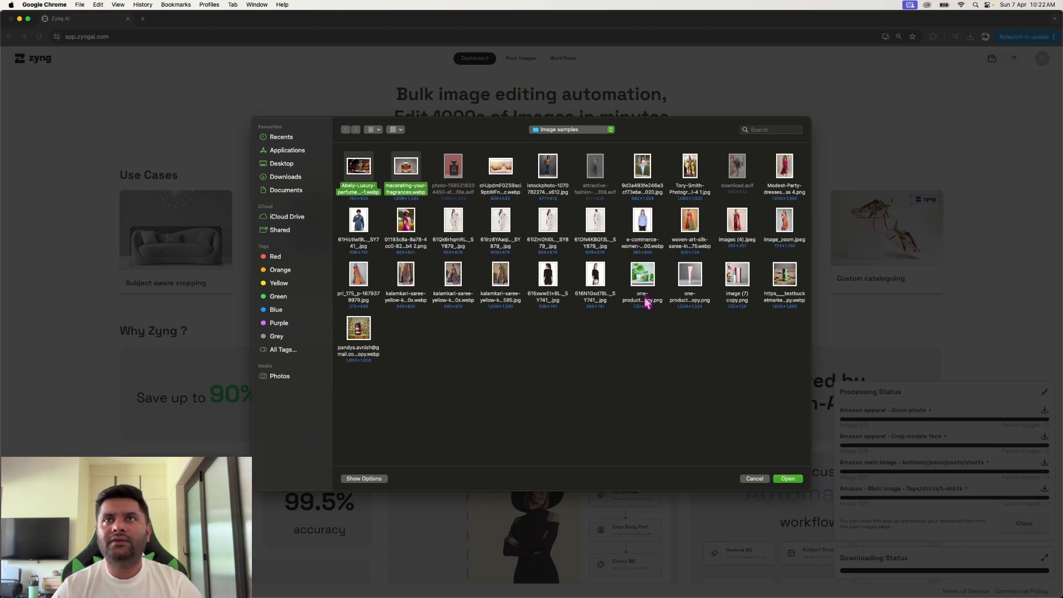
pyautogui.keyDown('super'); pyautogui.click(639, 283); pyautogui.keyUp('super')
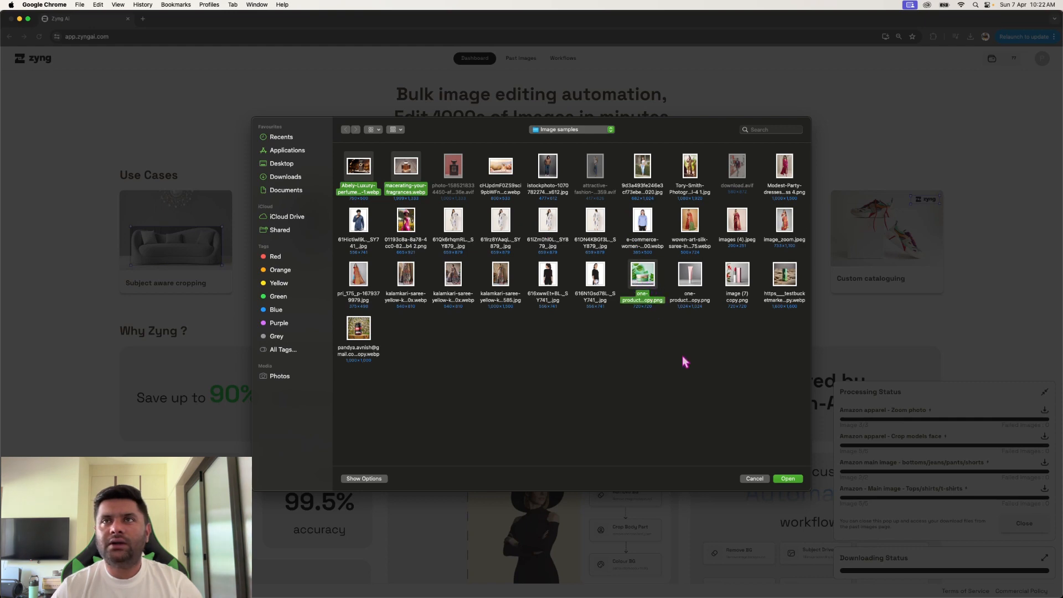
pyautogui.click(781, 481)
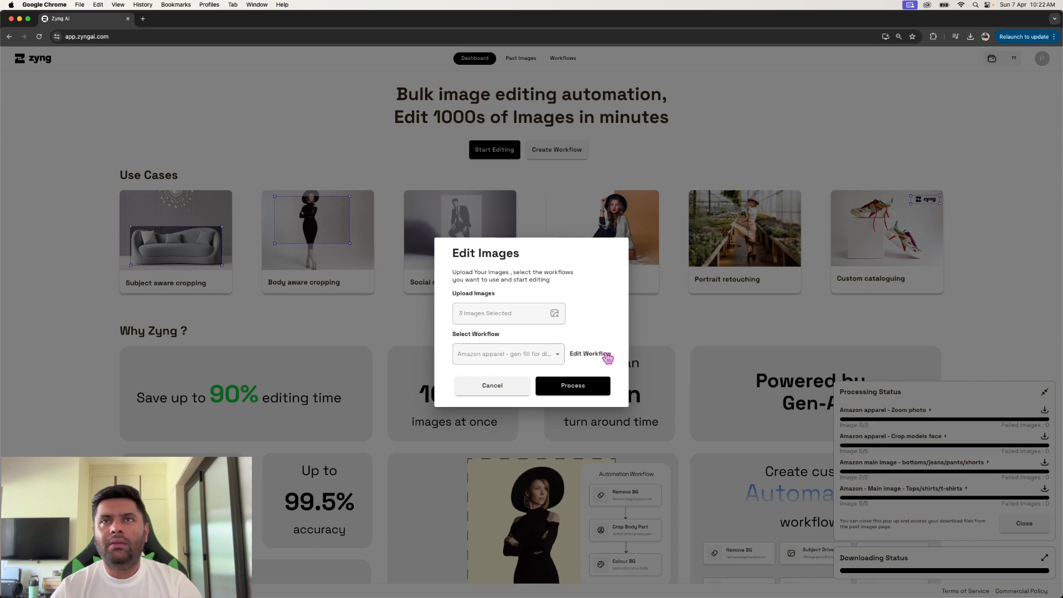
# - Set the selected workflow's Subject Driven Gen Fill width to 1080 and height to 1920, and save the workflow
pyautogui.click(606, 351)
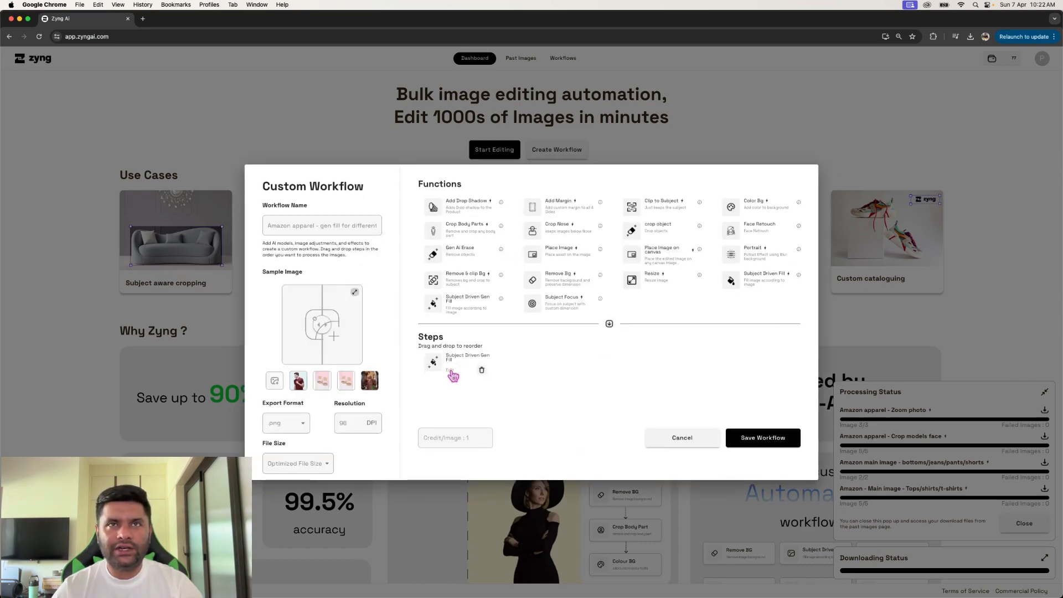
pyautogui.click(450, 373)
pyautogui.click(476, 288)
pyautogui.moveTo(476, 288); pyautogui.dragTo(440, 289)
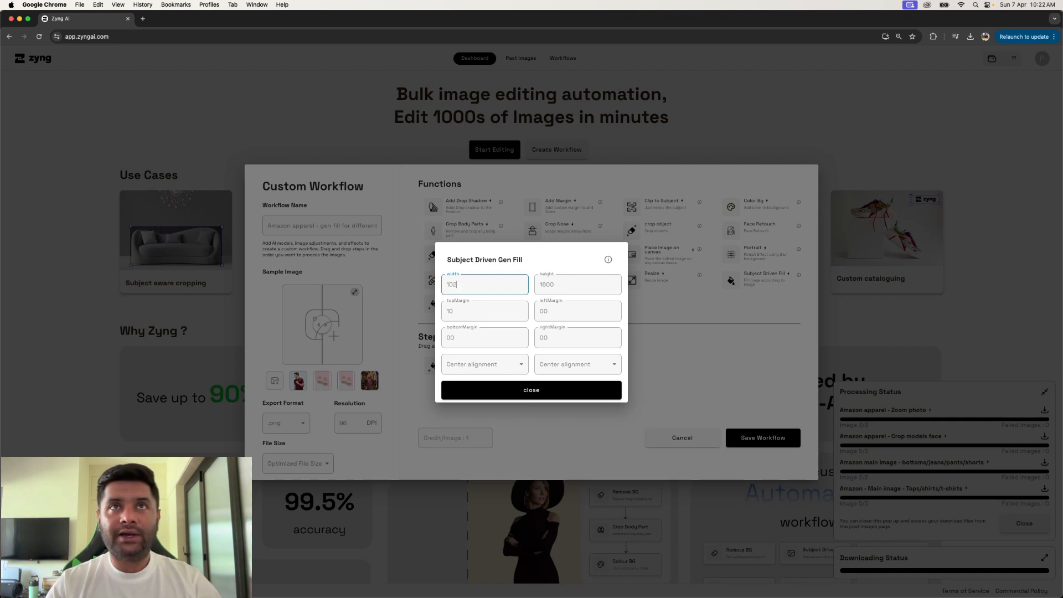
pyautogui.press('Tab')
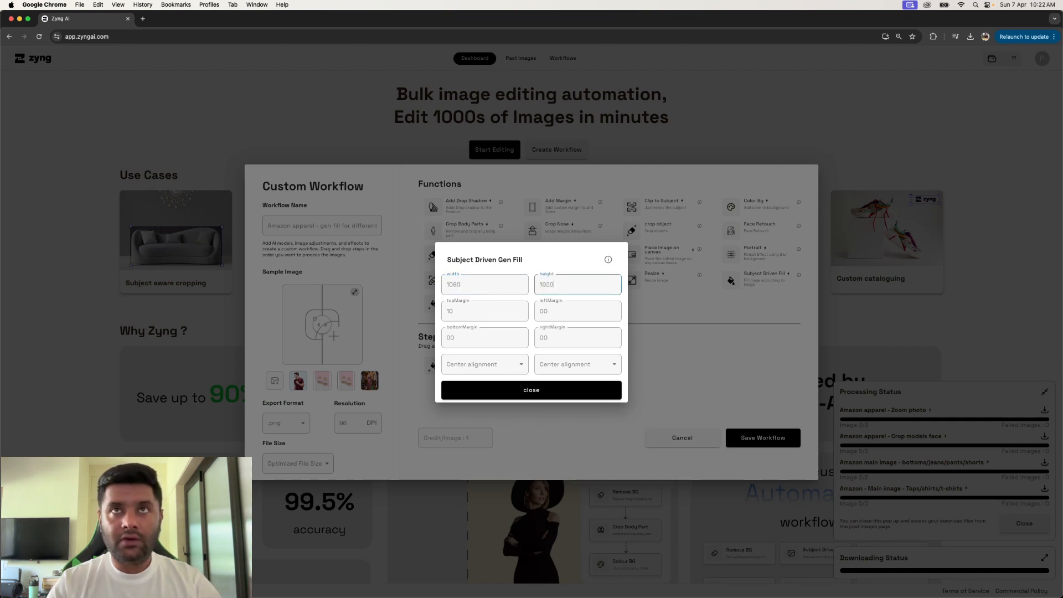
pyautogui.write('1920')
pyautogui.click(545, 389)
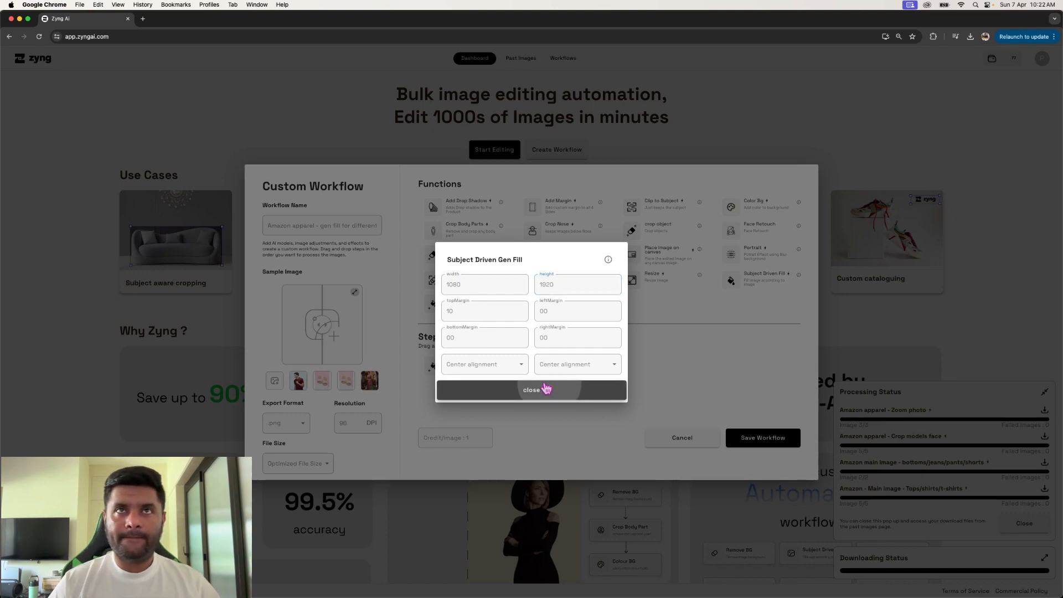
pyautogui.click(743, 438)
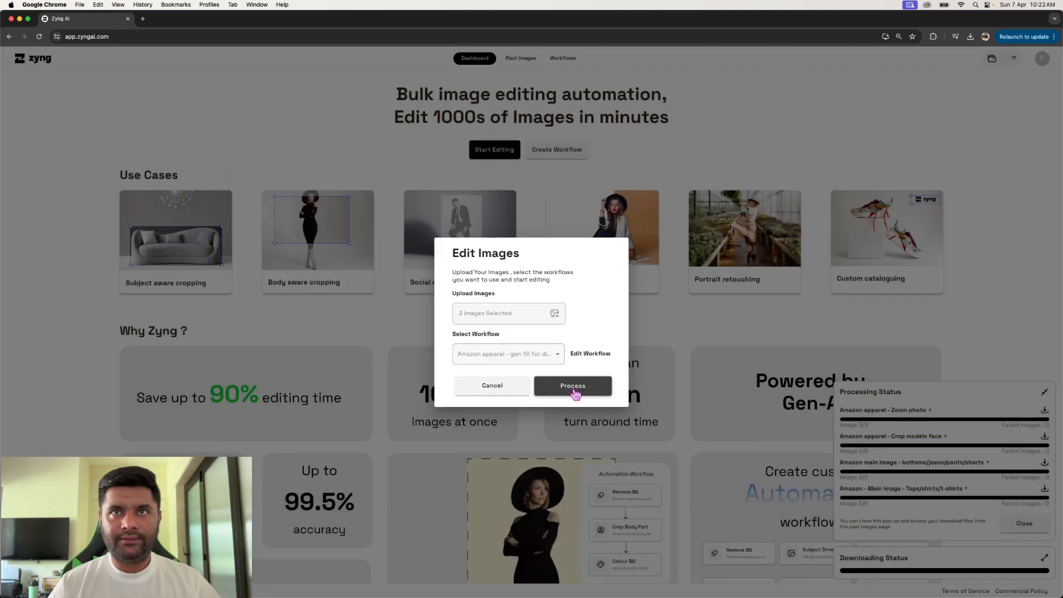
# - Process the three uploaded images with the edited workflow and open the list of past images
pyautogui.click(573, 389)
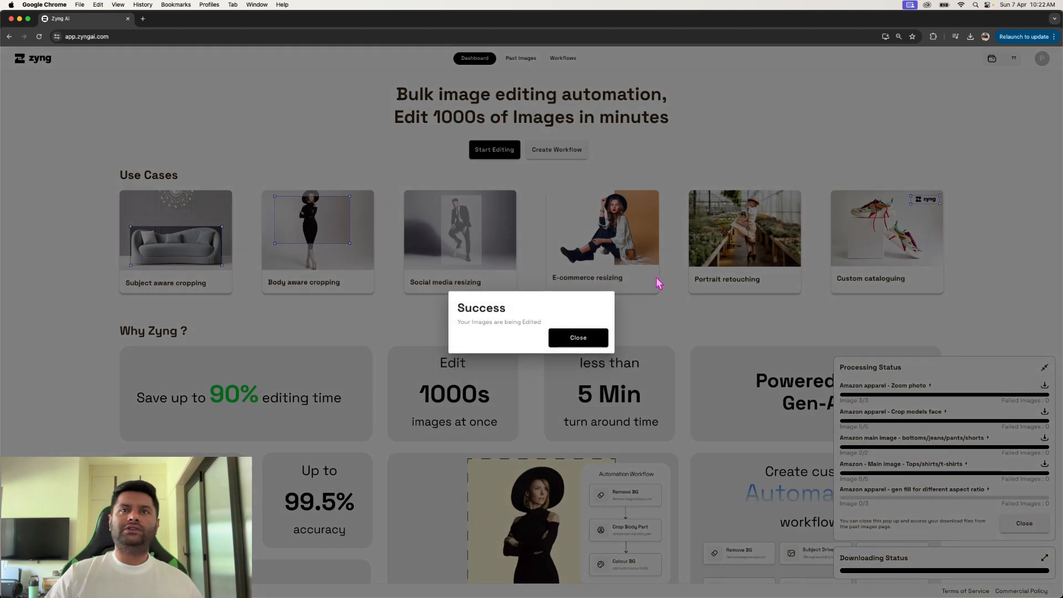
pyautogui.click(670, 296)
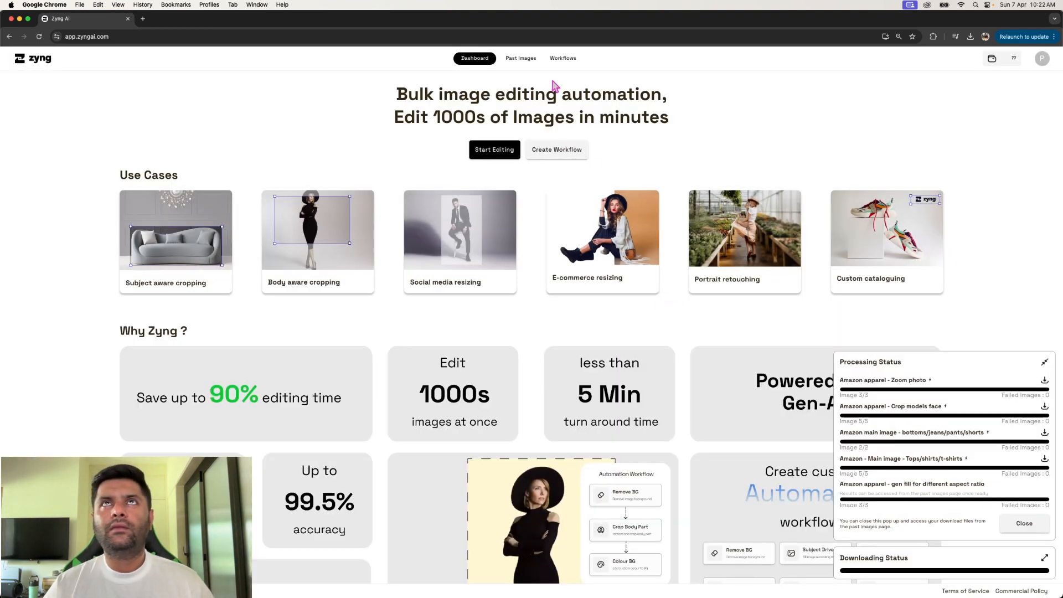
pyautogui.click(523, 62)
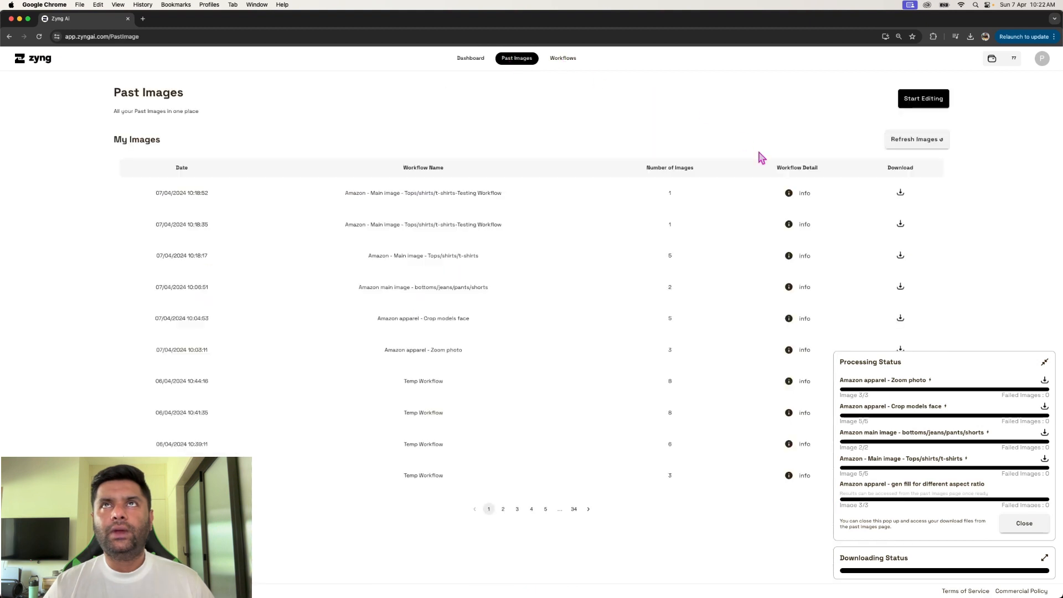
# - Refresh the past images list repeatedly until the new gen fill batch is listed with all three images
pyautogui.click(898, 145)
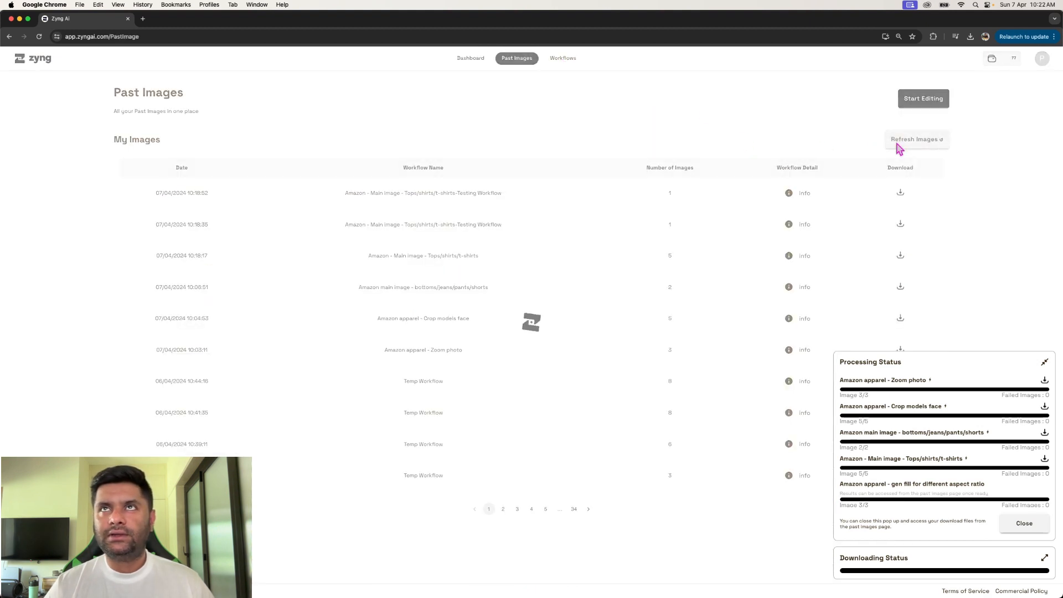
pyautogui.click(915, 145)
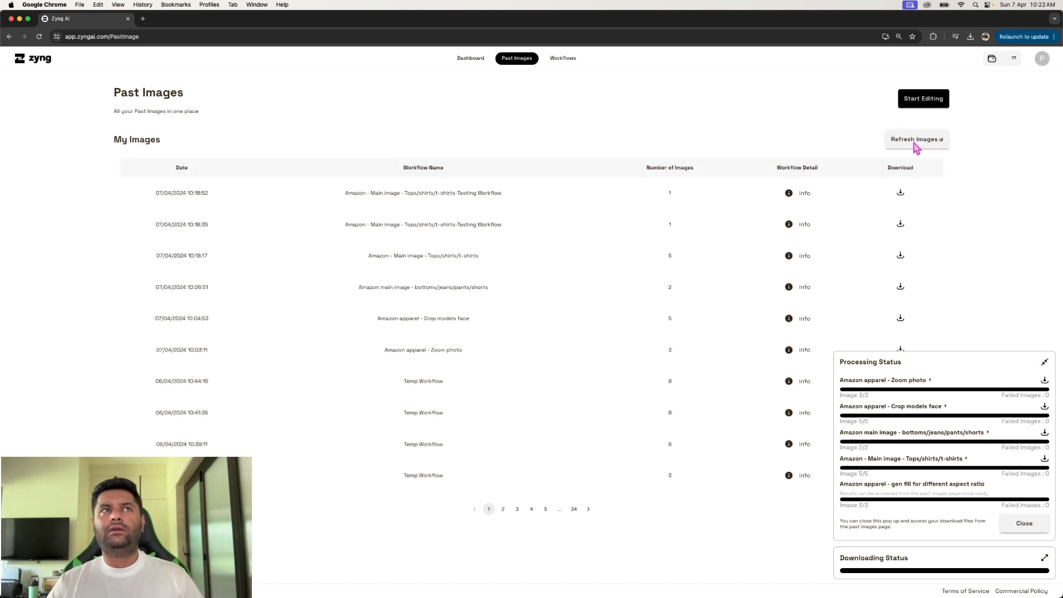
pyautogui.click(915, 145)
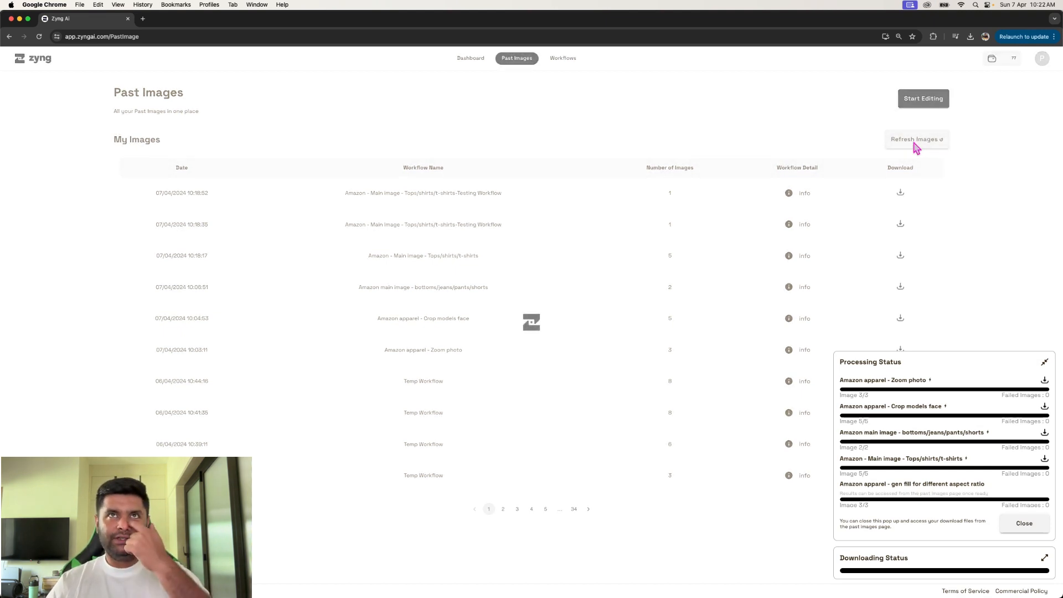
pyautogui.click(916, 143)
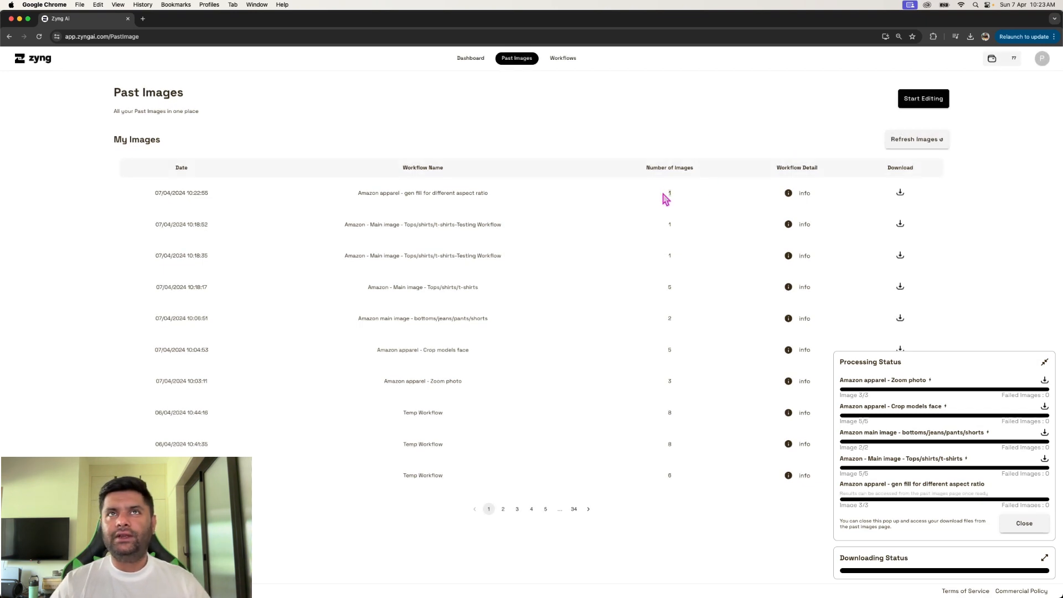
pyautogui.click(910, 145)
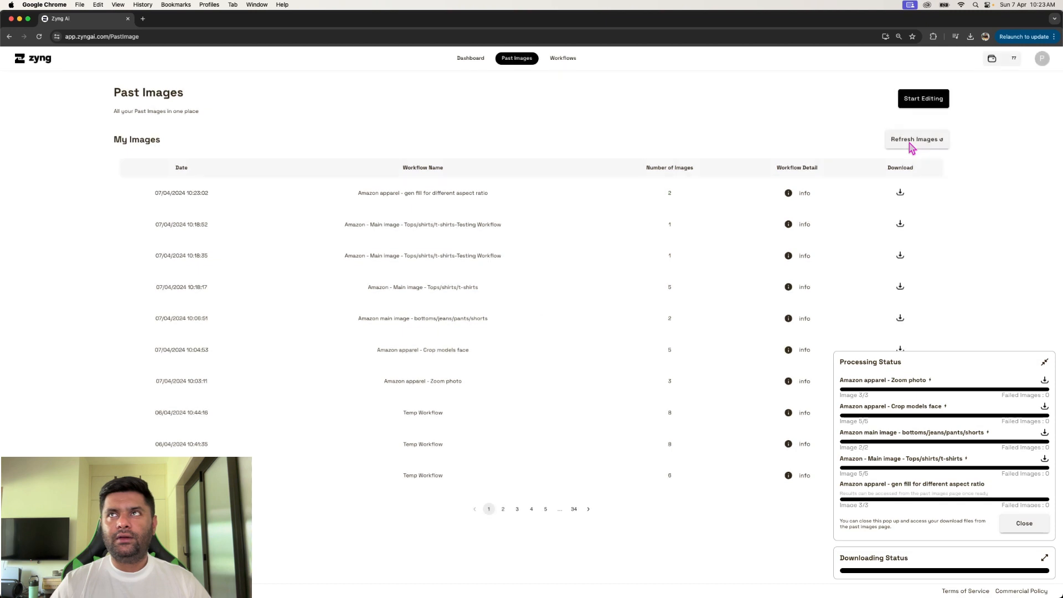
pyautogui.click(912, 148)
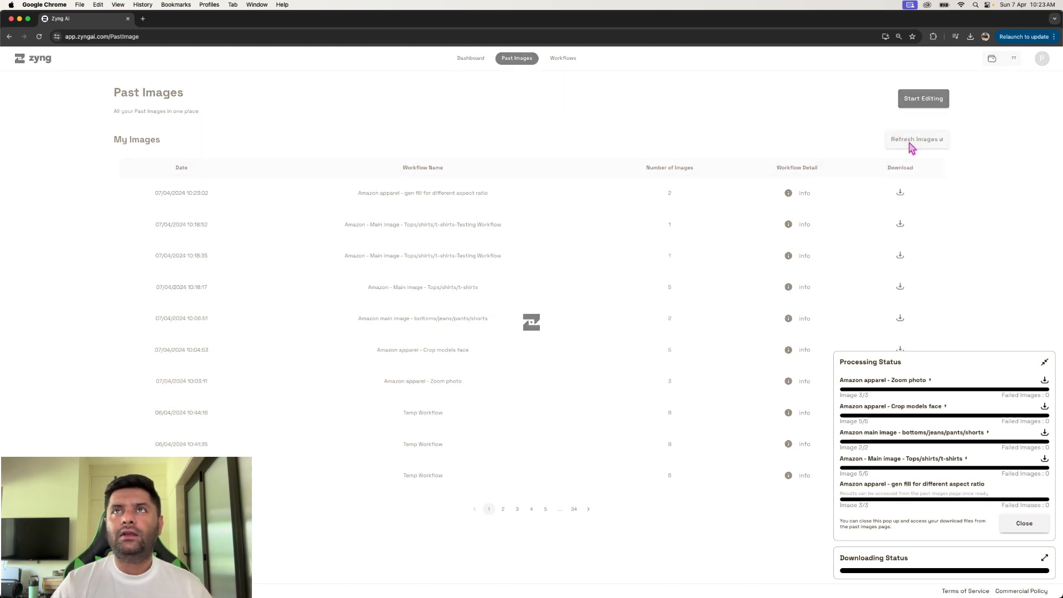
# - Download the newest Amazon apparel - gen fill for different aspect ratio batch, extract its zip archive and open the resulting folder
pyautogui.click(901, 194)
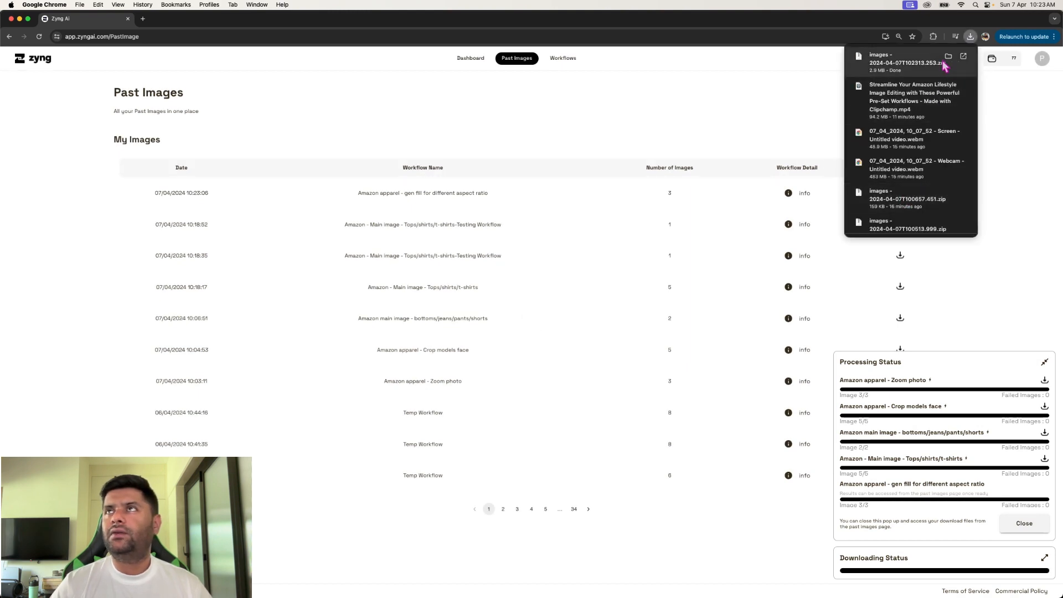
pyautogui.click(948, 57)
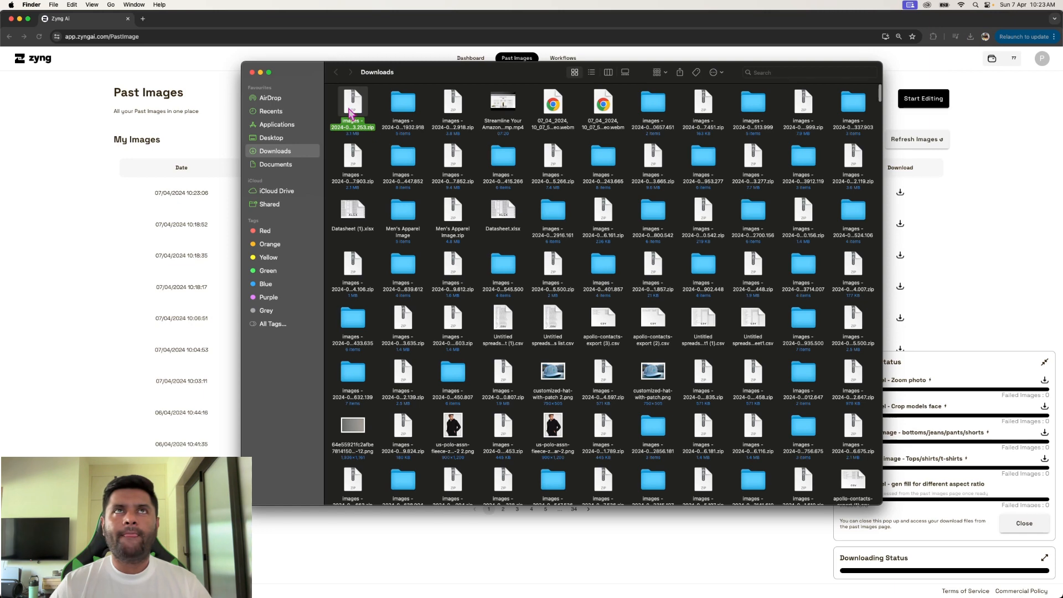
pyautogui.doubleClick(351, 114)
pyautogui.doubleClick(351, 108)
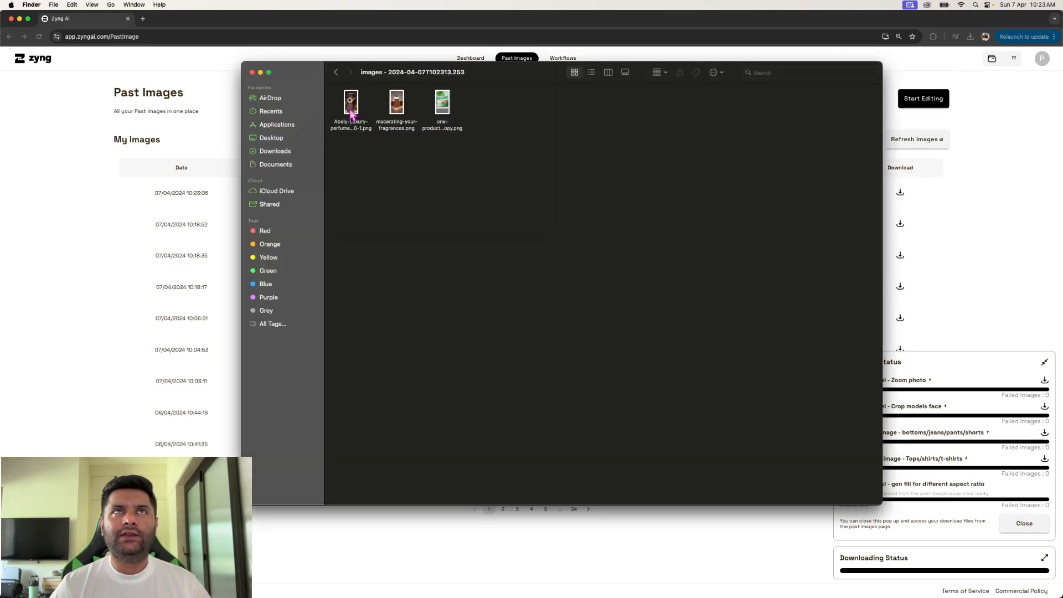
# - Review the two perfume images and the green cosmetic image in gallery view, and close both Finder windows
pyautogui.click(625, 72)
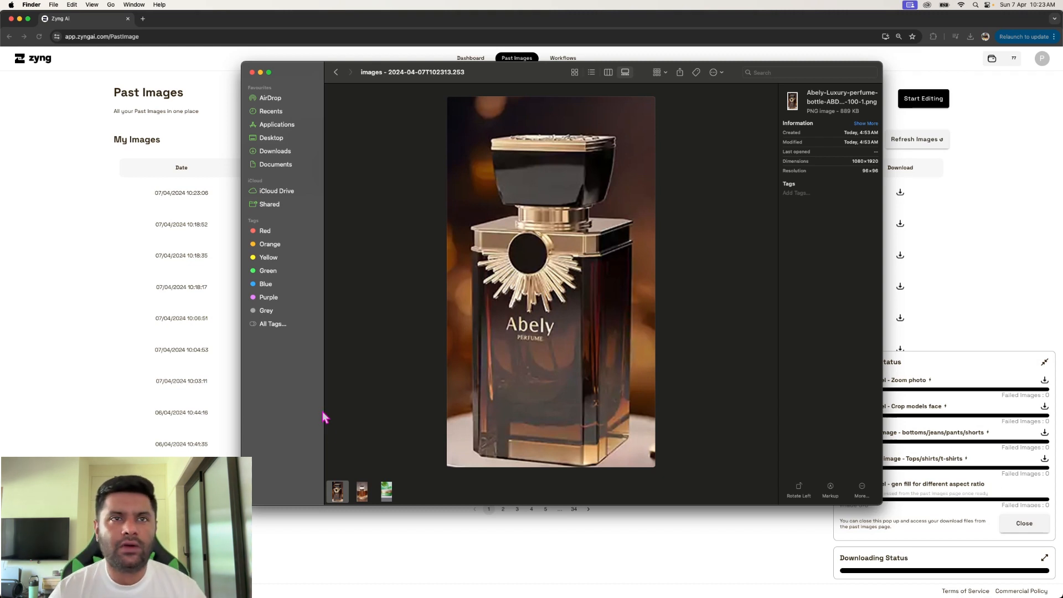
pyautogui.click(363, 490)
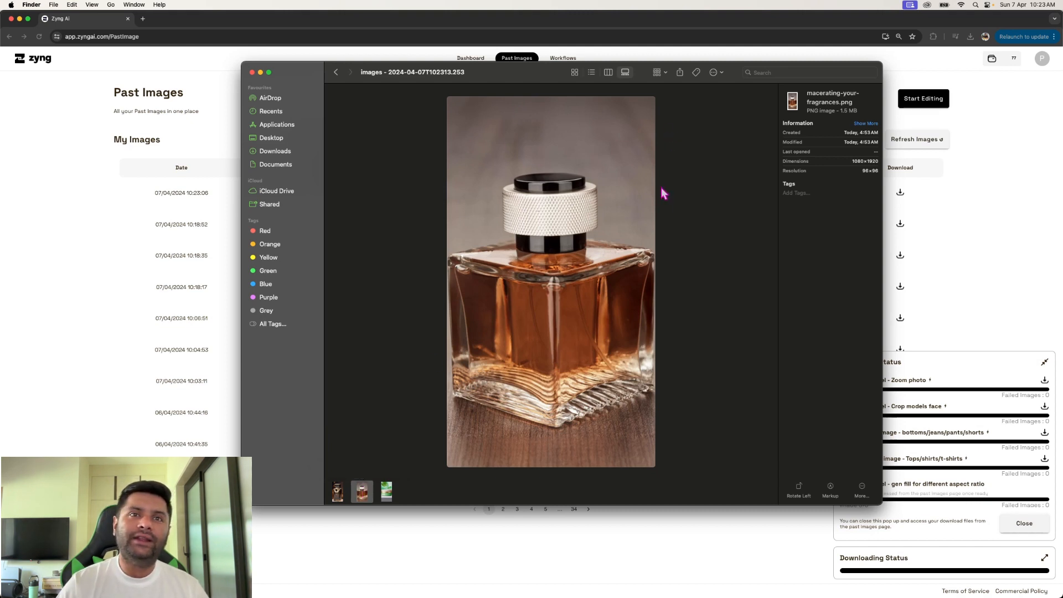
pyautogui.click(386, 491)
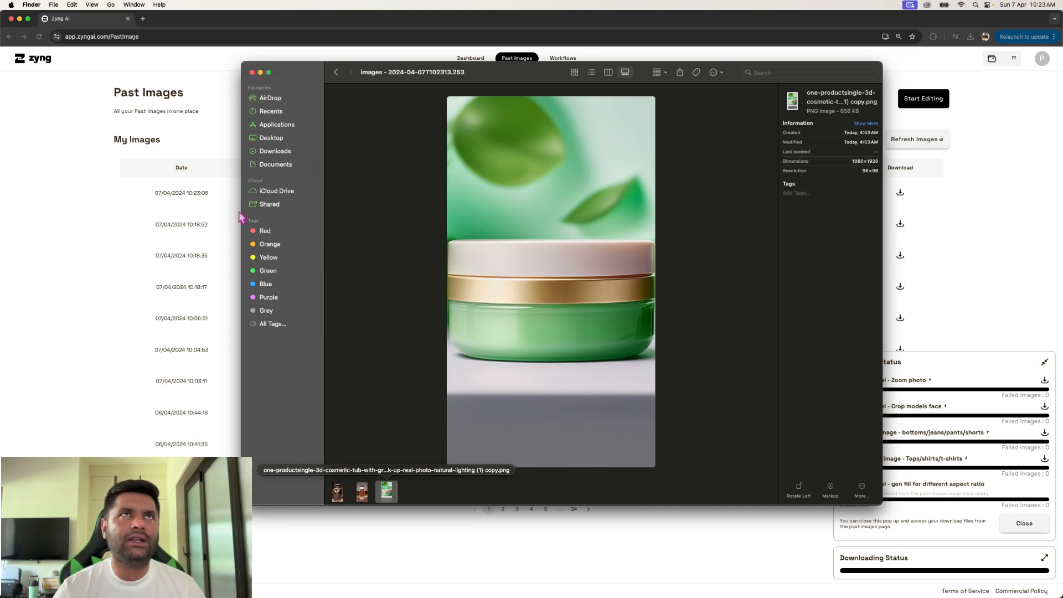
pyautogui.click(251, 73)
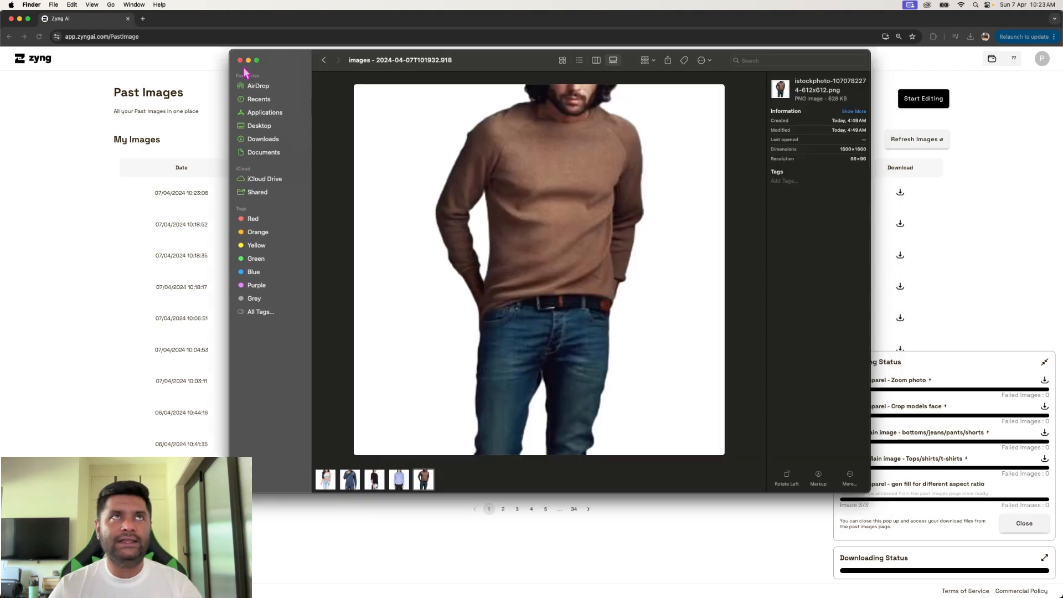
pyautogui.click(240, 61)
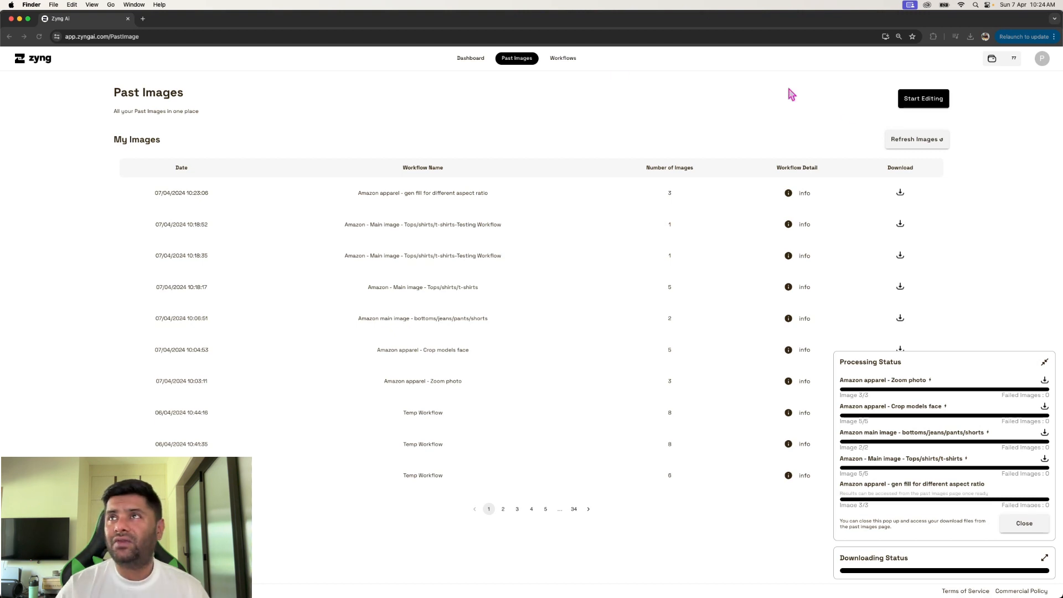
pyautogui.click(924, 103)
pyautogui.click(924, 102)
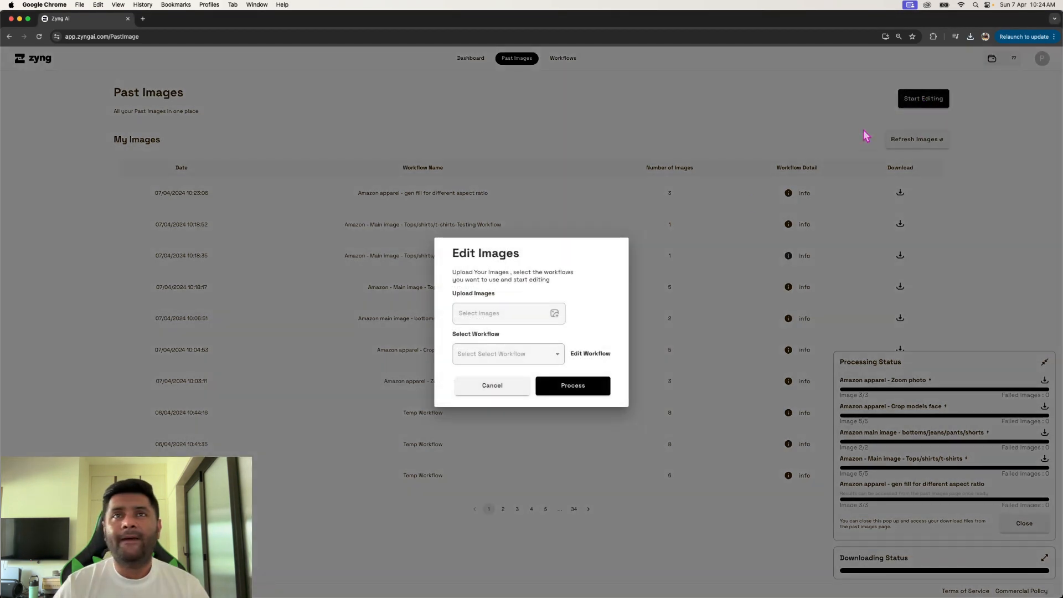
pyautogui.click(710, 149)
# - Go to the workflows page and start creating a new custom workflow
pyautogui.click(570, 64)
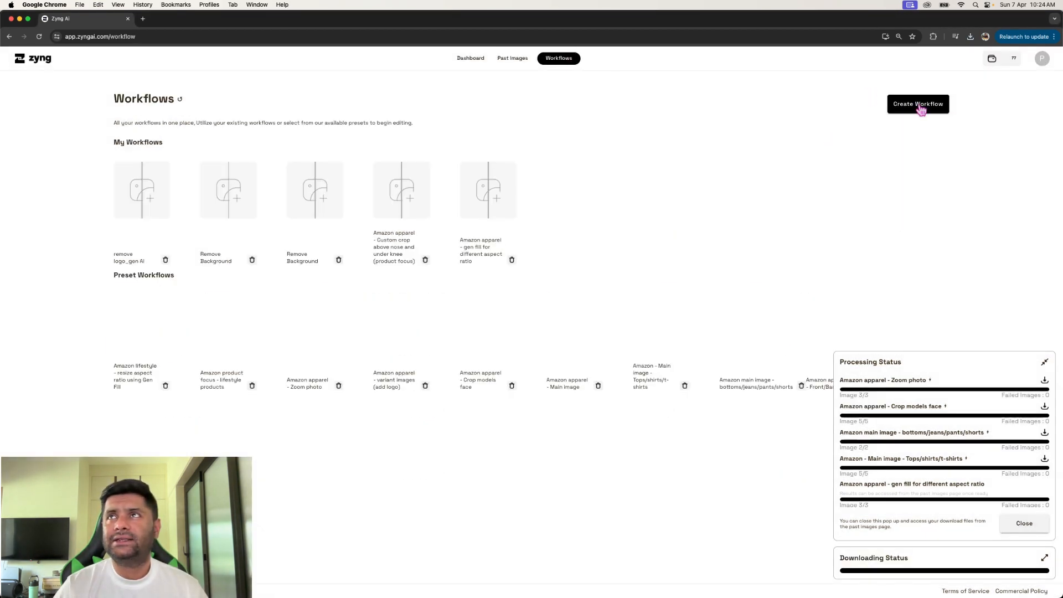
pyautogui.click(920, 105)
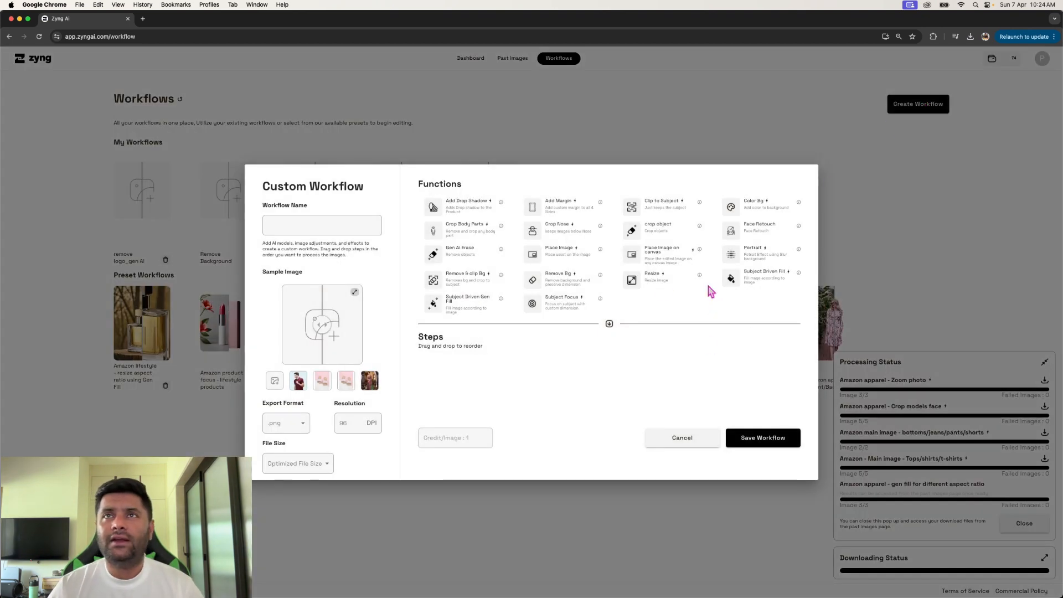